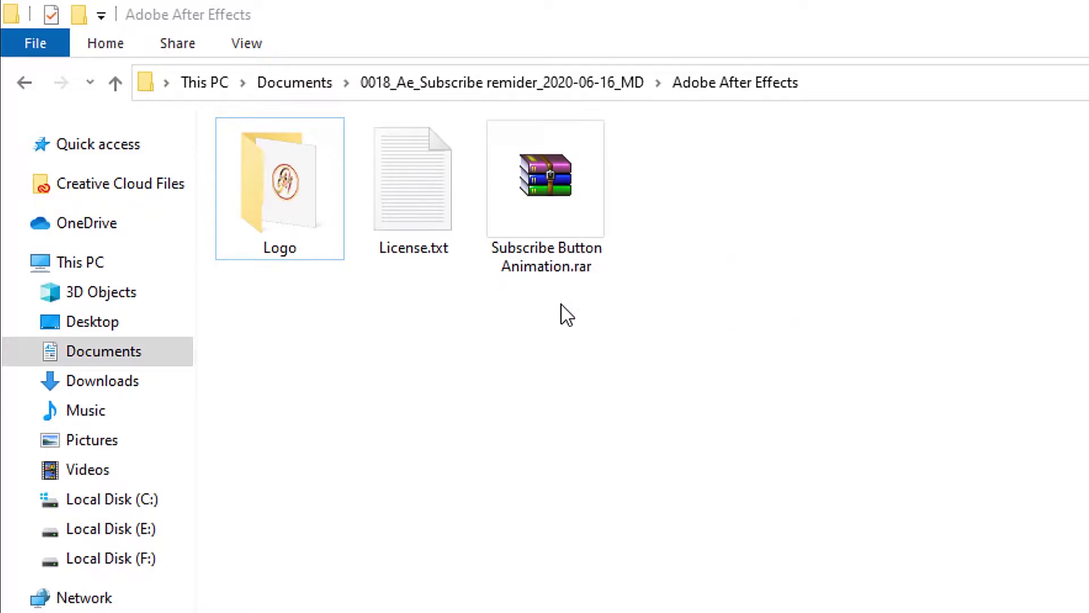
Browse to Documents > 0018_Ae_Subscribe remider_2020-06-16_MD > Adobe After Effects to reach the archive.
mouse_move(563, 198)
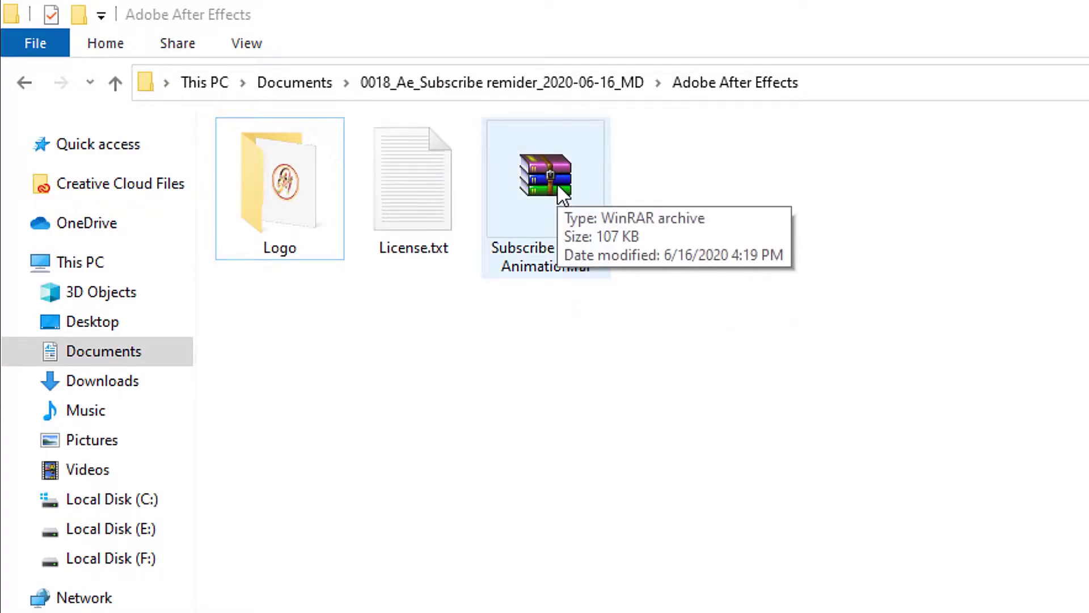
Extract Subscribe Button Animation.rar in place with WinRAR, entering the archive password.
right_click(563, 198)
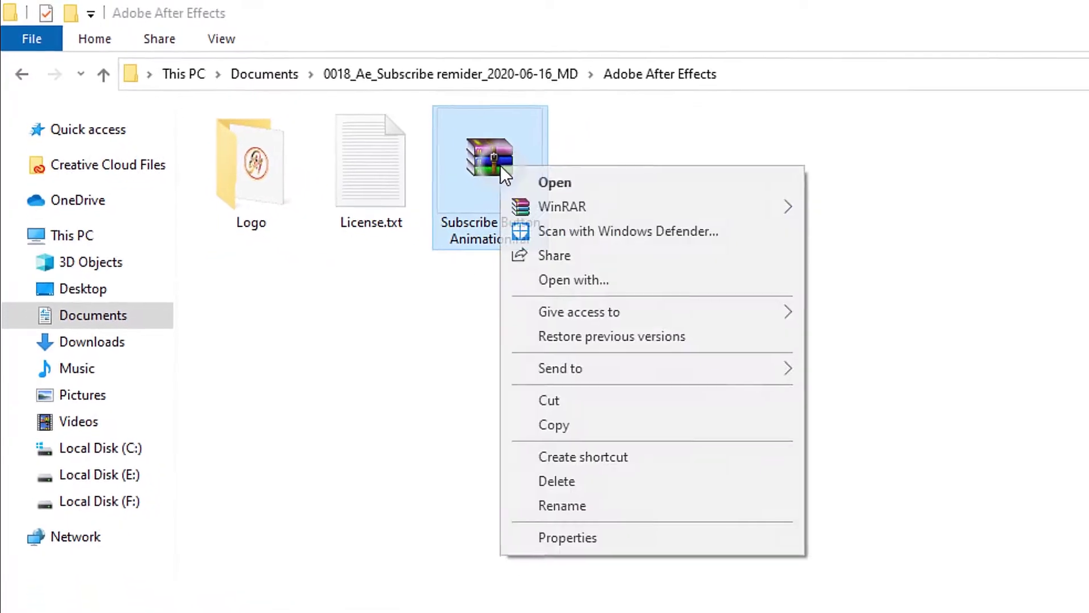
mouse_move(816, 236)
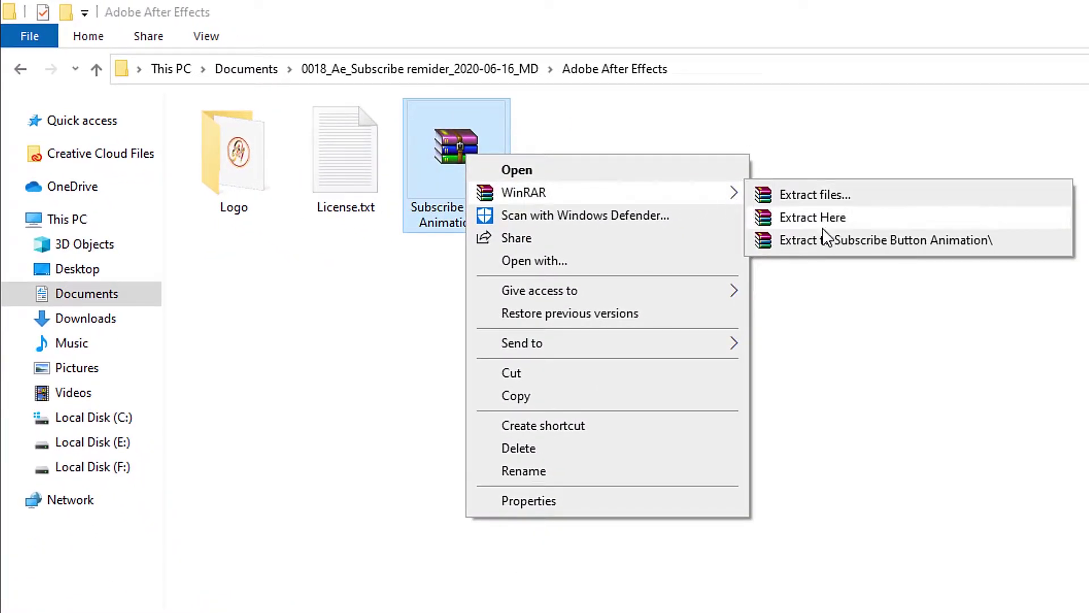
click(851, 219)
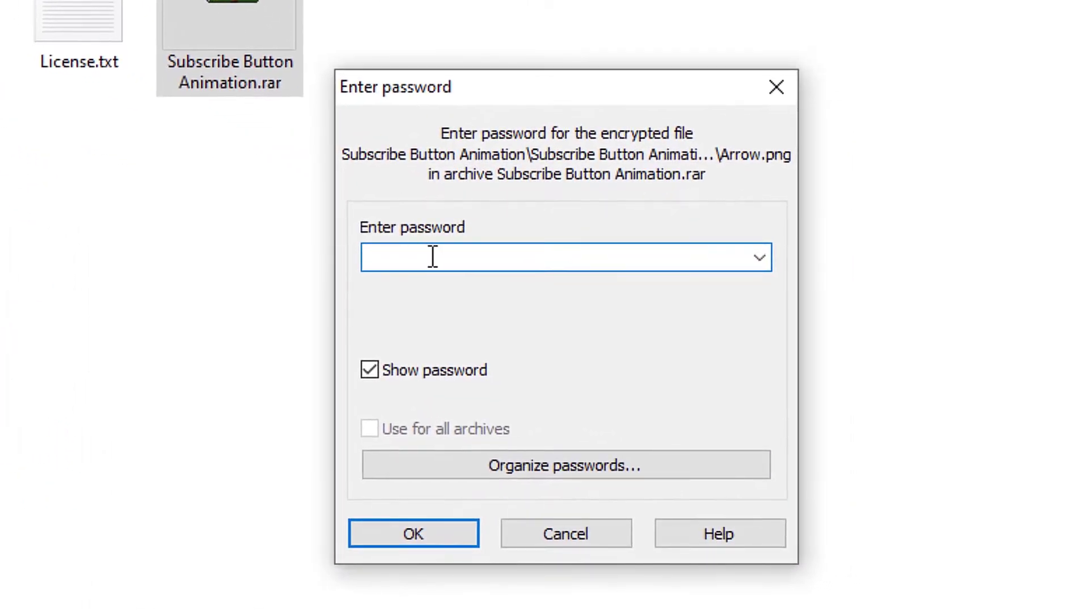
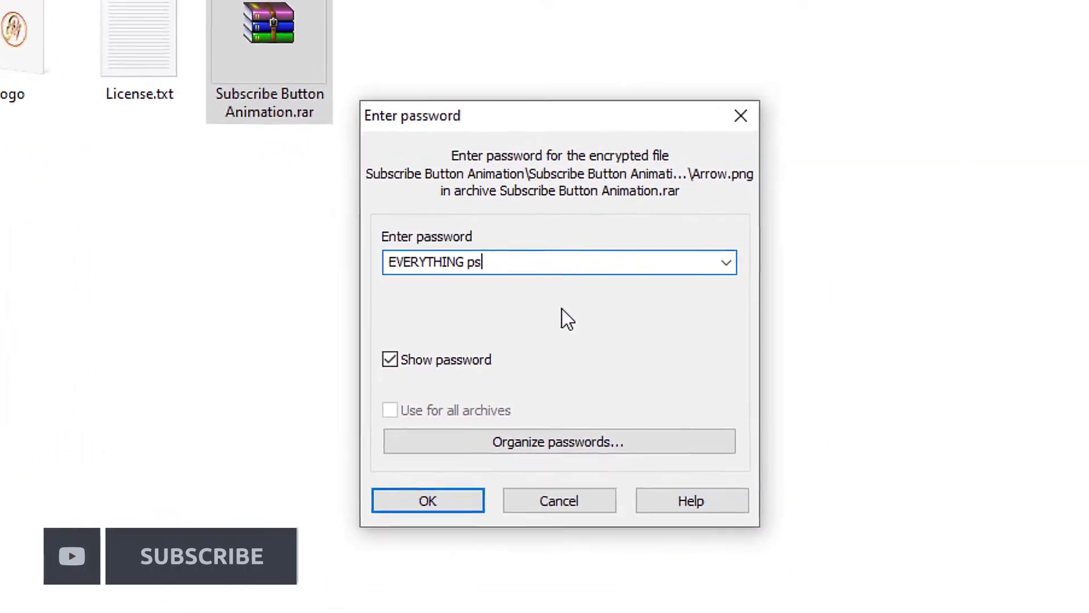
click(437, 497)
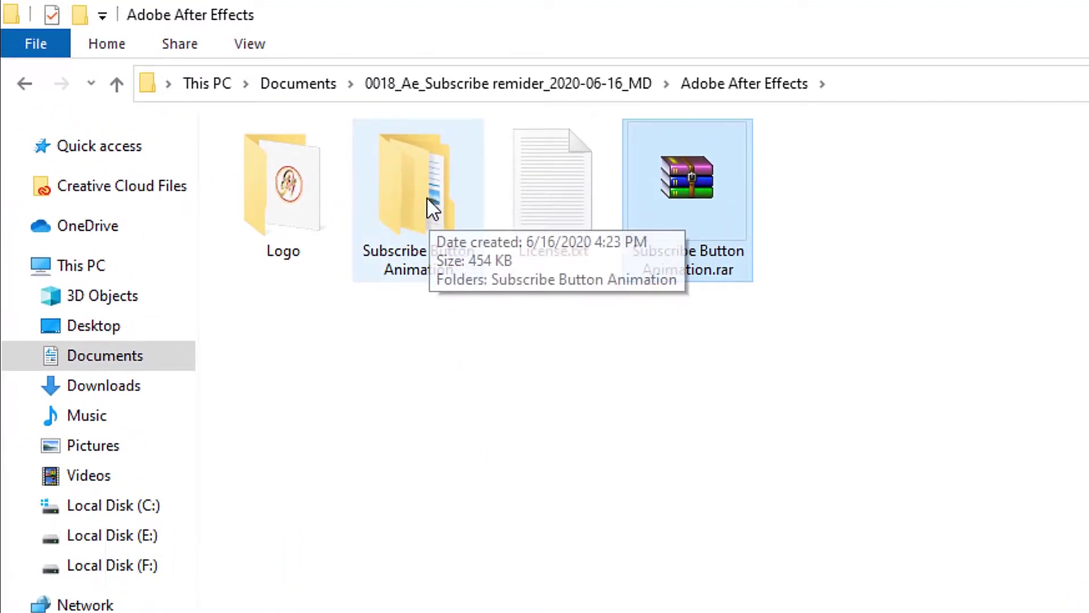
Open both nested Subscribe Button Animation folders and pick Project File.aep.
double_click(426, 209)
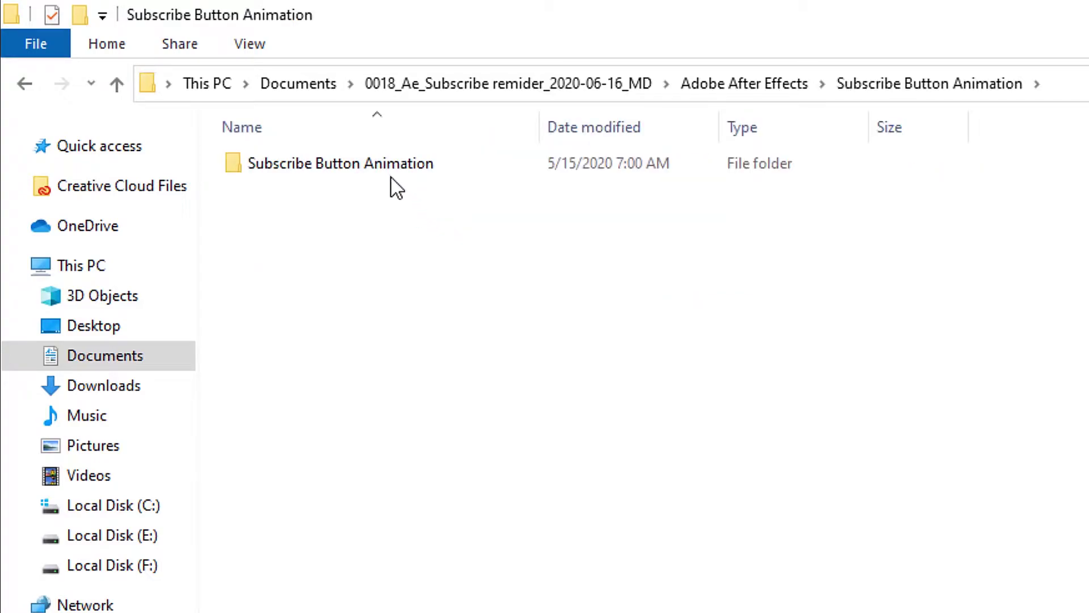
double_click(403, 169)
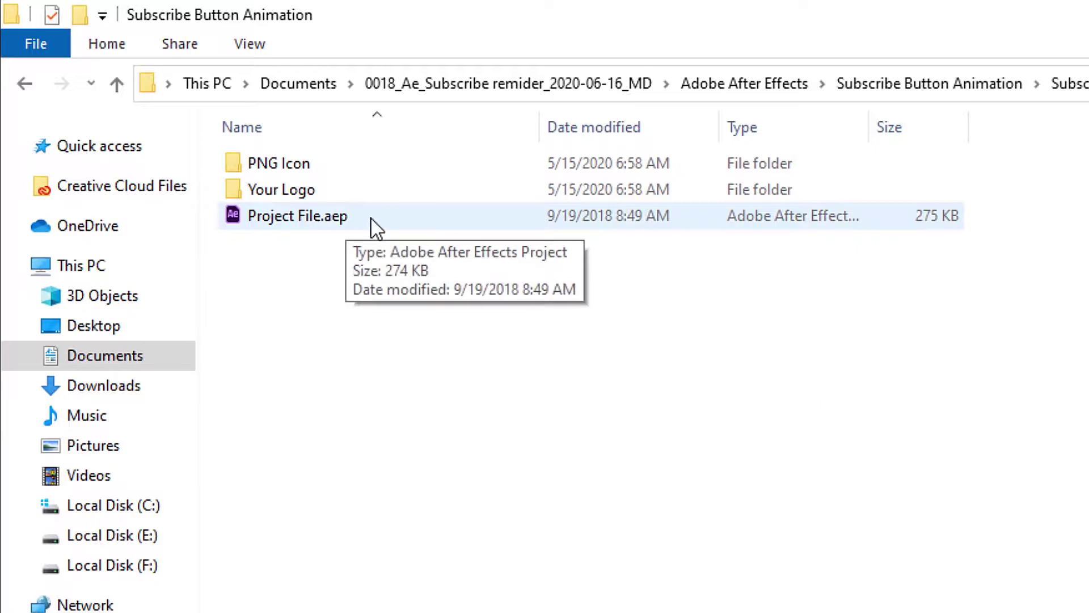
click(427, 225)
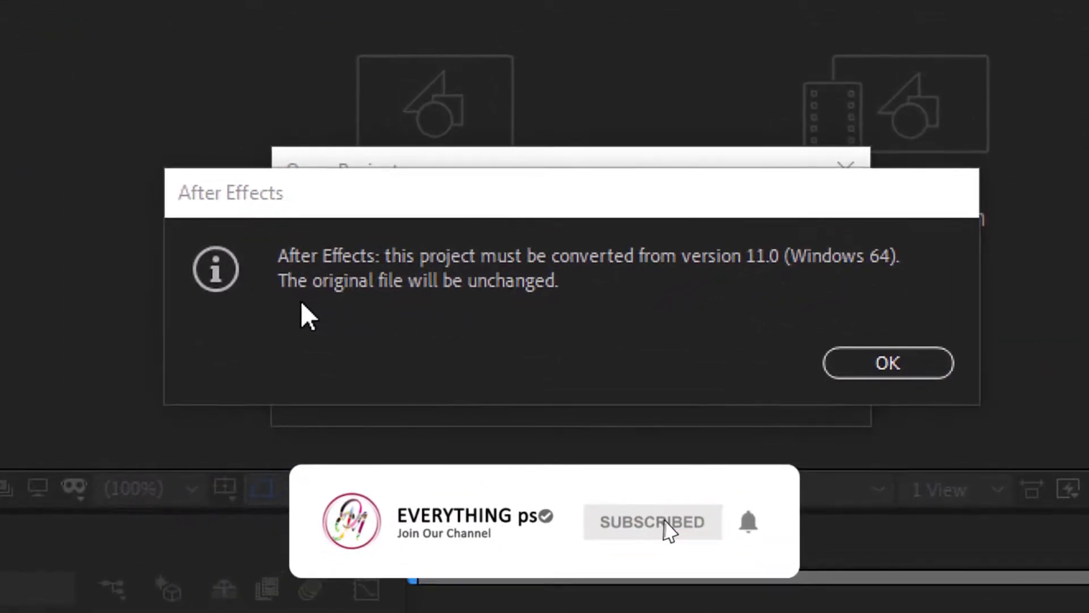
Accept the version-11.0 conversion notice so the Final composition loads.
click(887, 366)
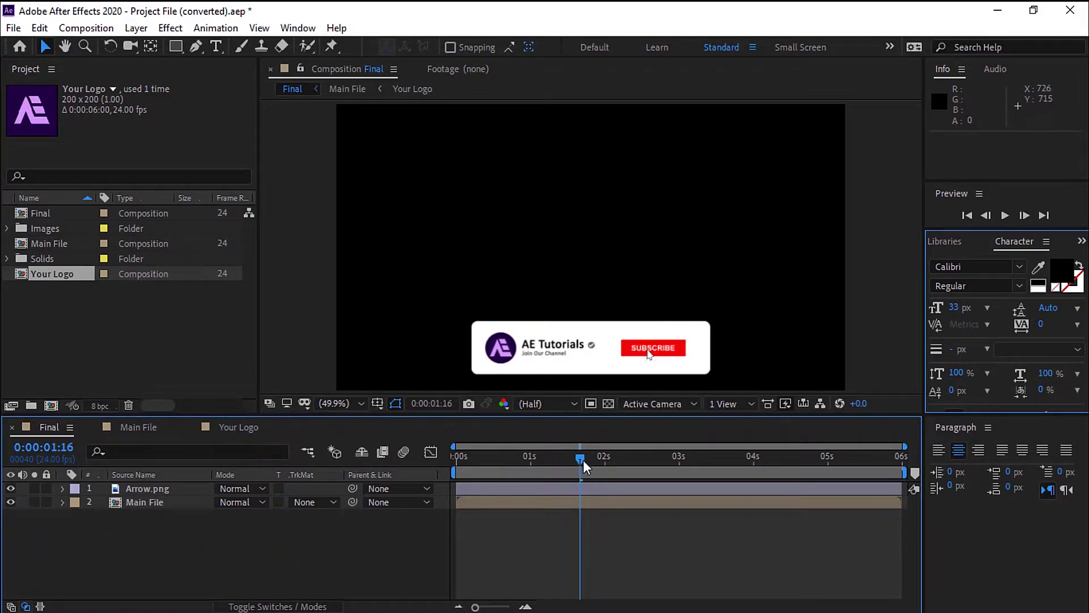
Preview the Final animation from 0:00:00:00 and stop it around 0:00:01:05.
drag(581, 459, 434, 463)
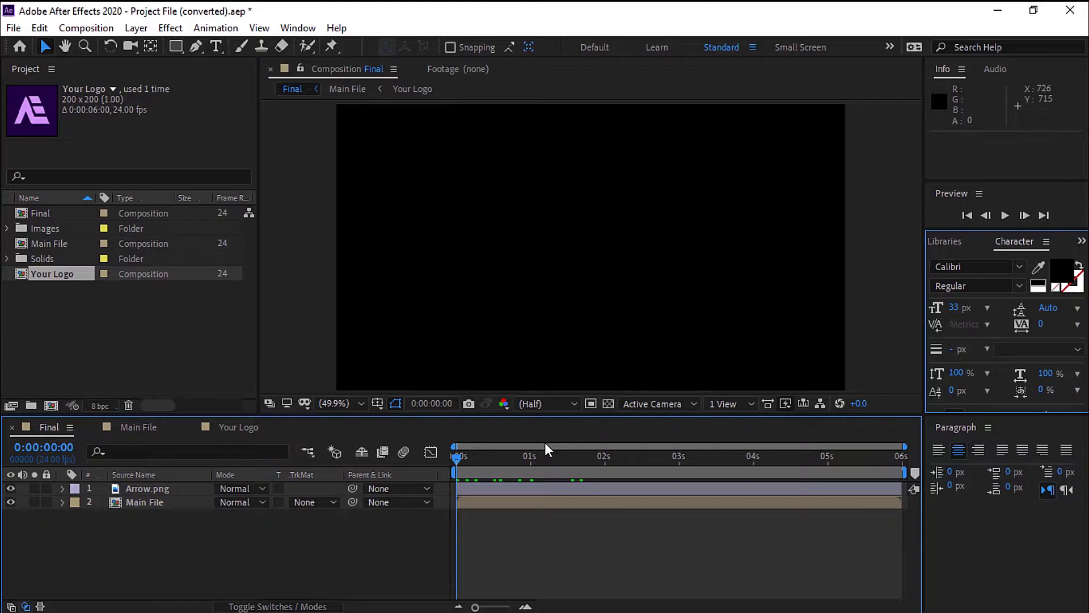
key(space)
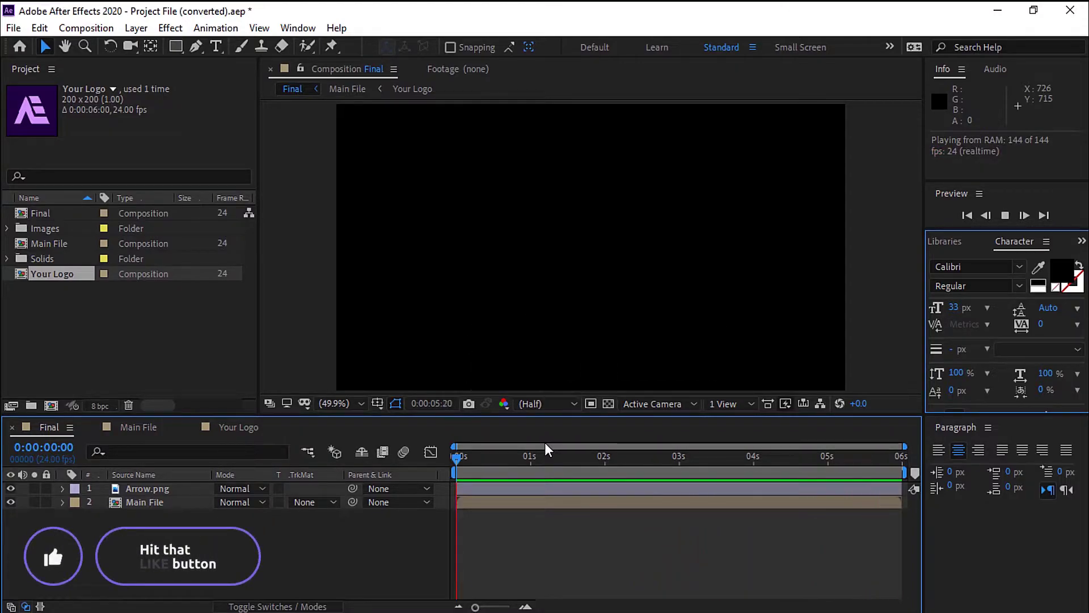
click(546, 447)
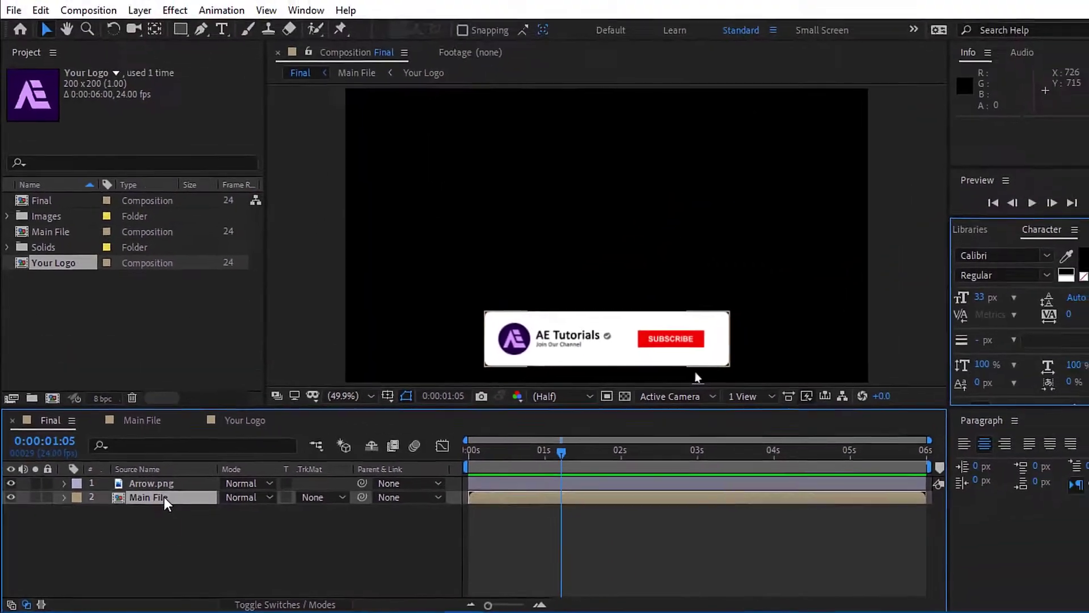
double_click(374, 348)
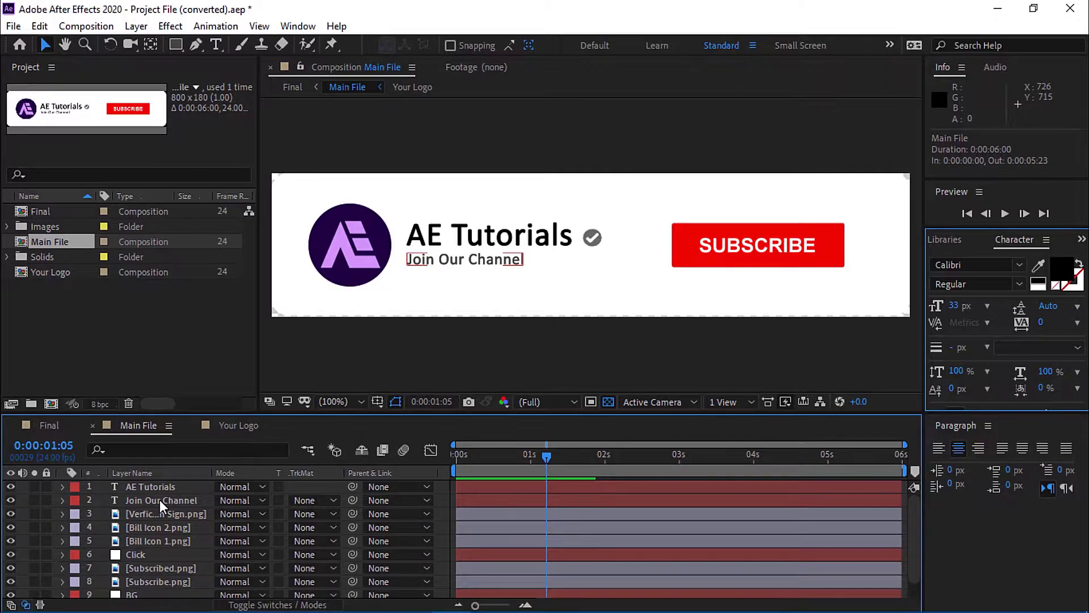
click(156, 487)
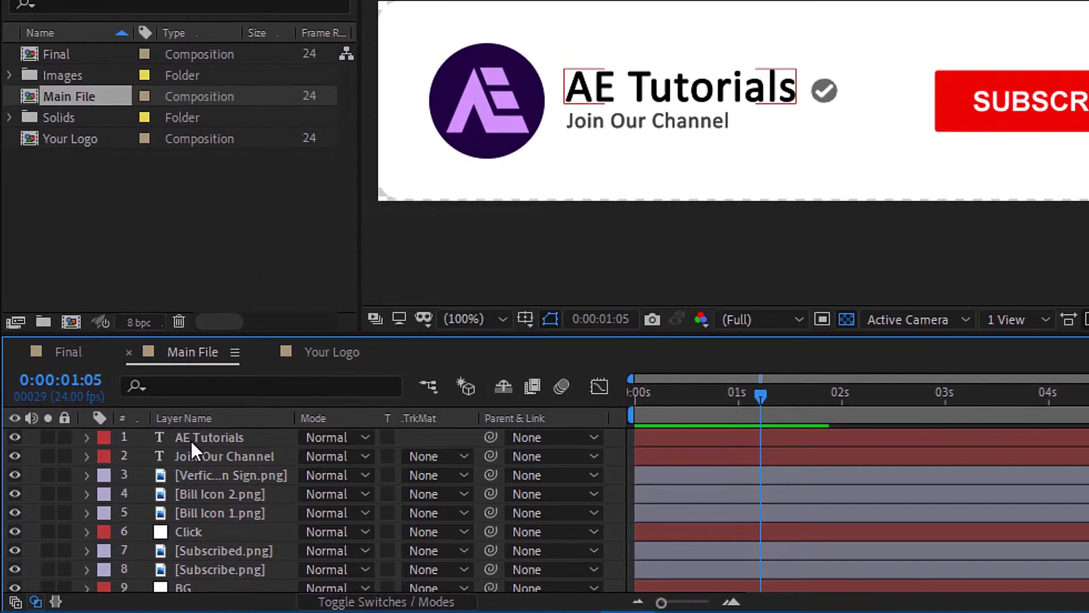
click(191, 441)
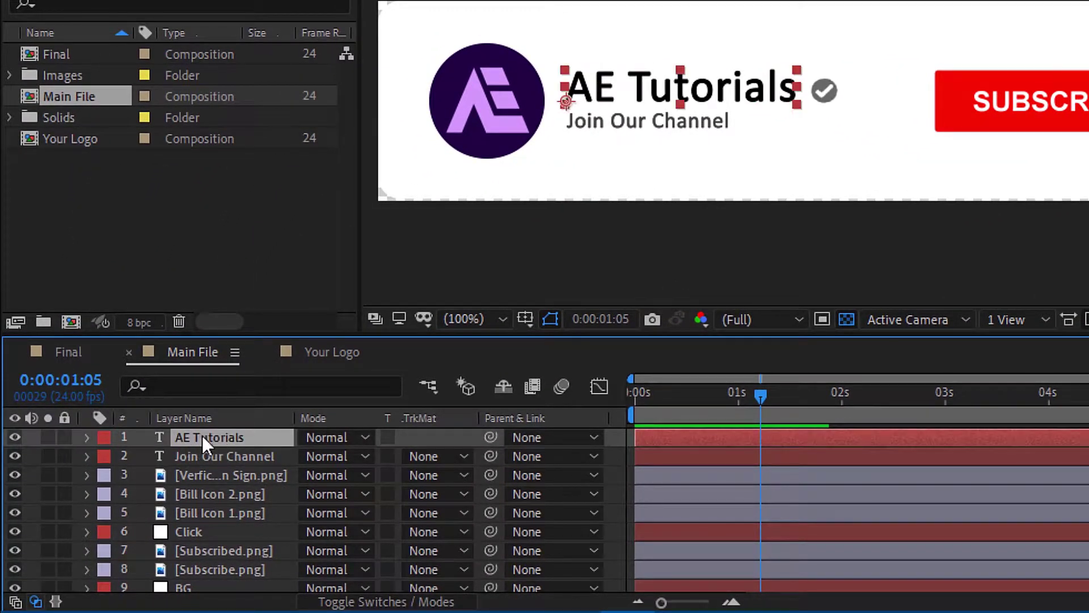
double_click(234, 434)
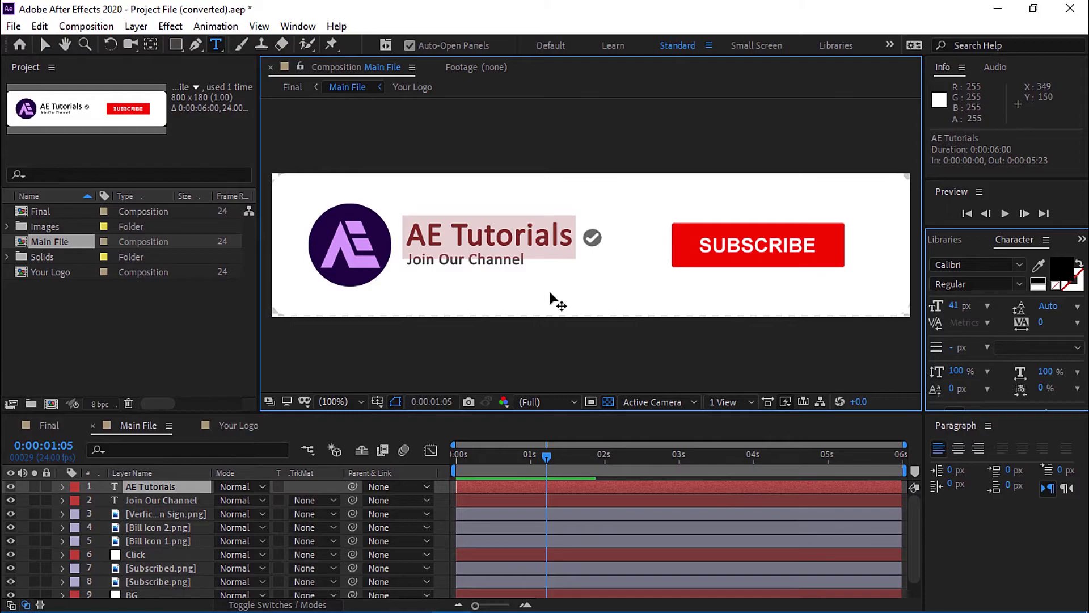
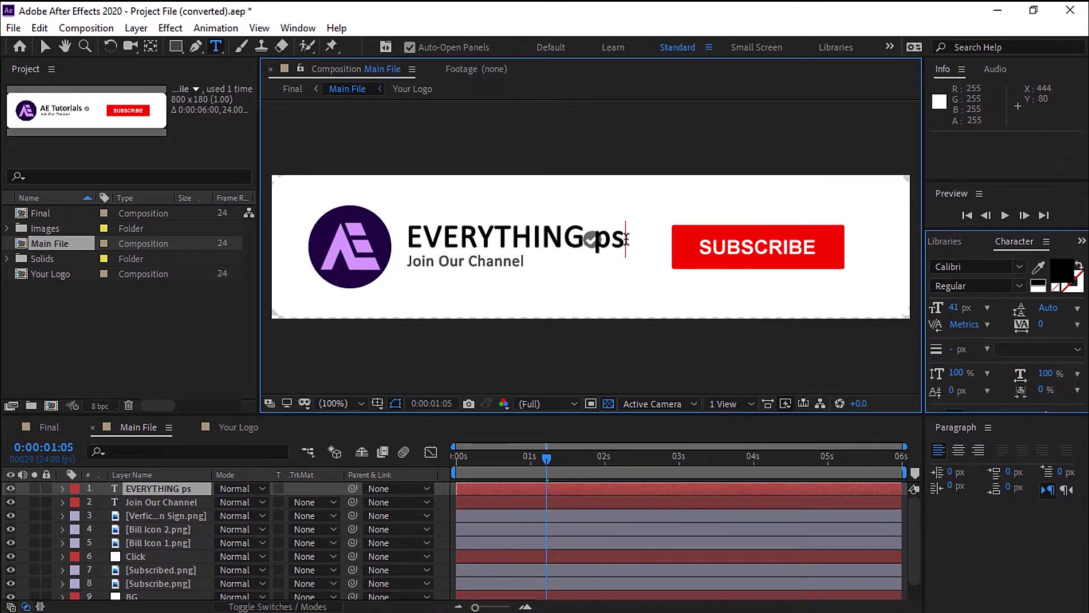
key(shift+Left)
key(shift+Left)
key(shift+Left)
key(shift+Left)
key(shift+Left)
key(shift+Left)
key(shift+Left)
key(shift+Left)
key(shift+Left)
key(shift+Left)
key(shift+Left)
key(shift+Left)
key(shift+Left)
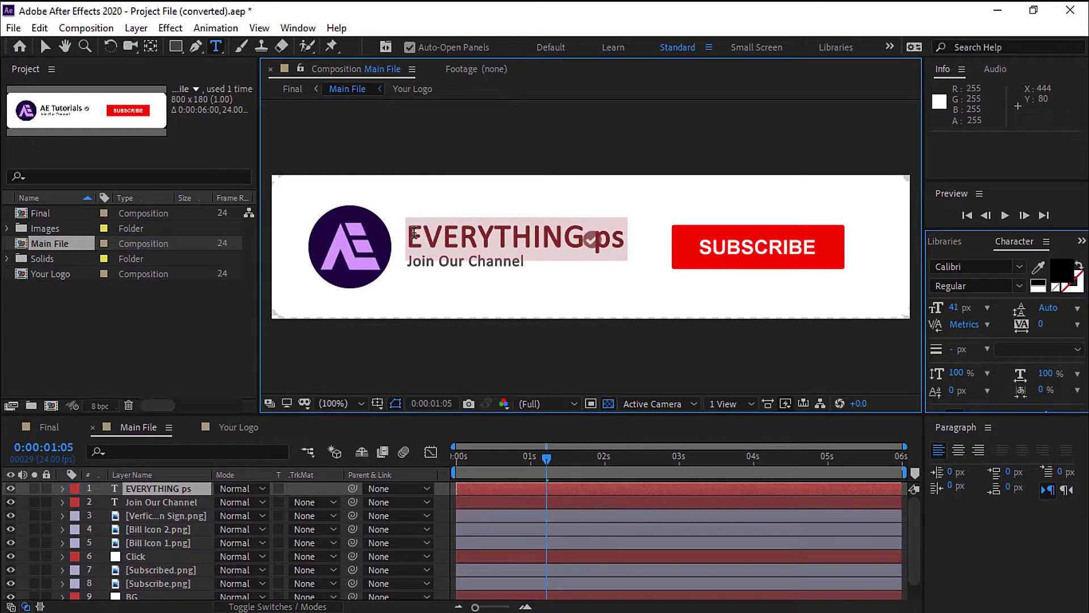
click(958, 308)
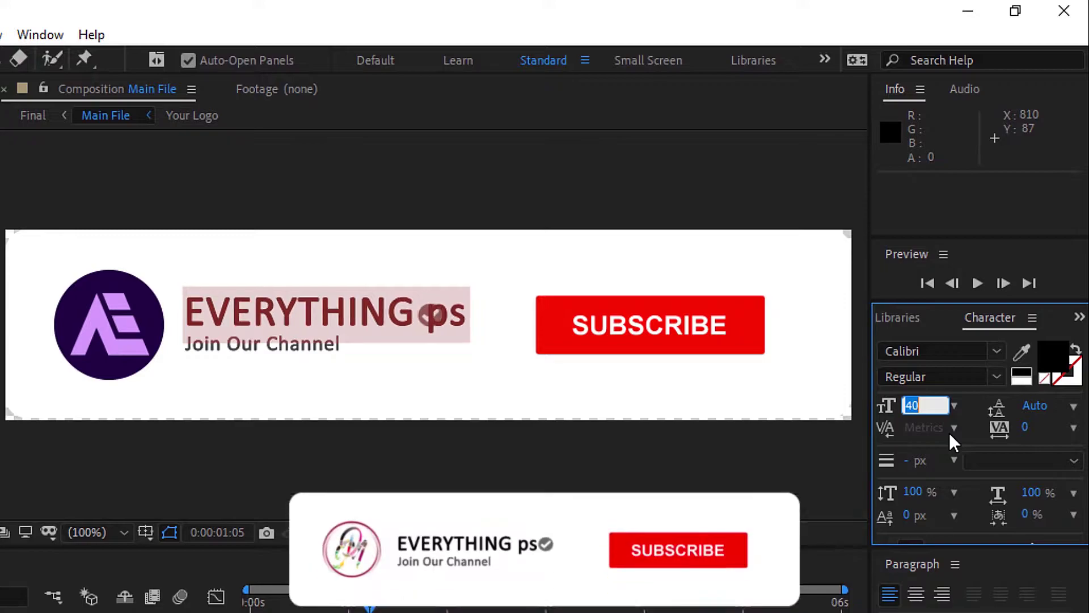
text(35)
key(Return)
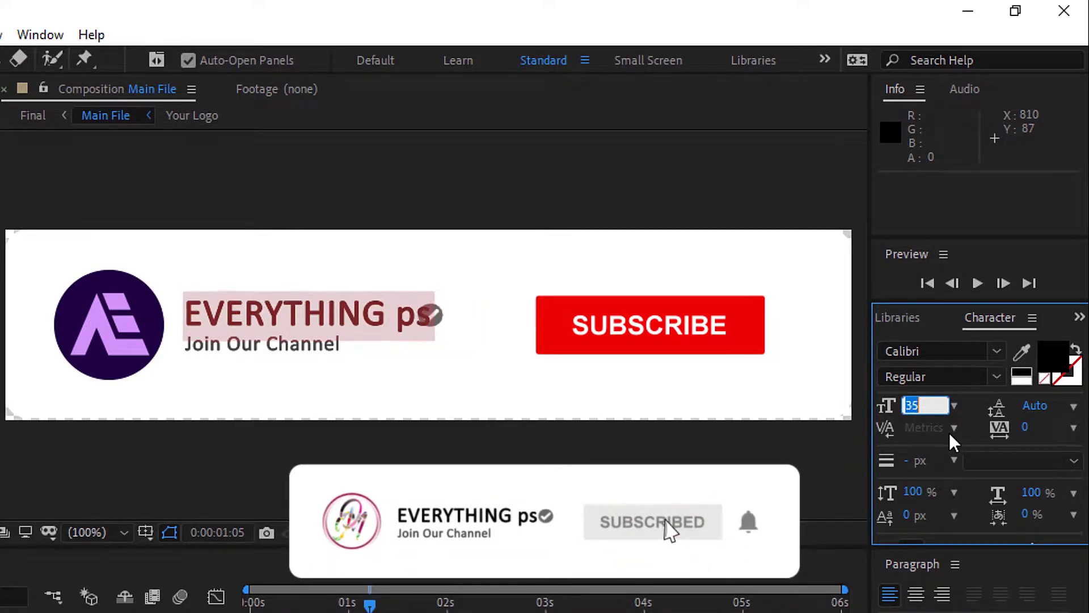
key(Down)
key(Down)
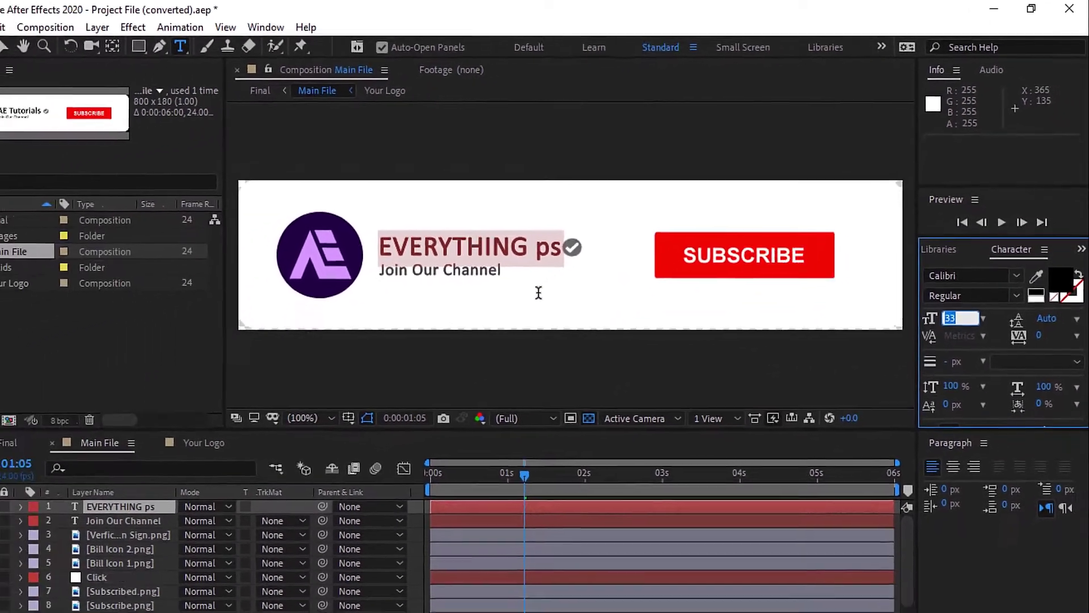
Replace the subtitle text 'anything you want' with 'Join our channel'.
click(122, 520)
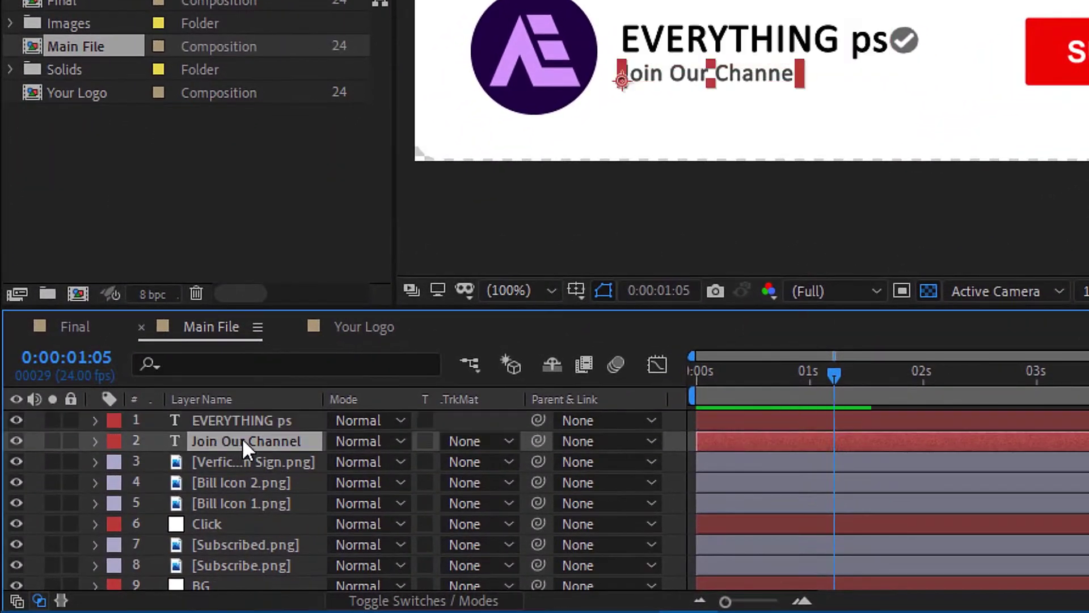
double_click(249, 442)
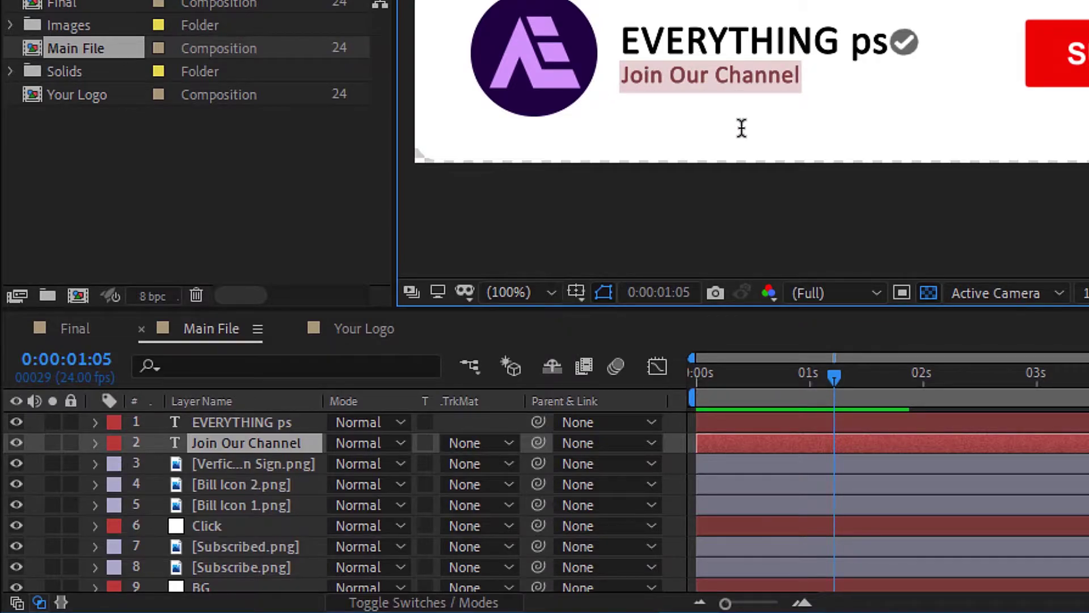
text(anything you want)
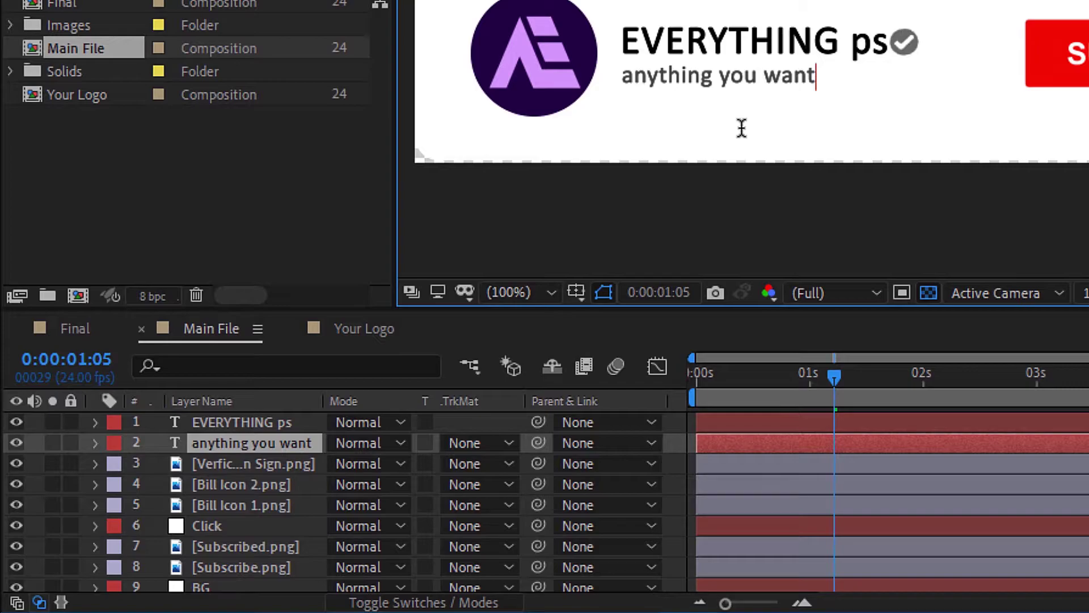
key(Delete)
key(Delete)
key(Delete)
key(Delete)
key(Delete)
key(Delete)
key(Delete)
key(Delete)
key(Delete)
key(Delete)
key(Delete)
key(Delete)
key(Delete)
key(Delete)
key(Delete)
key(Delete)
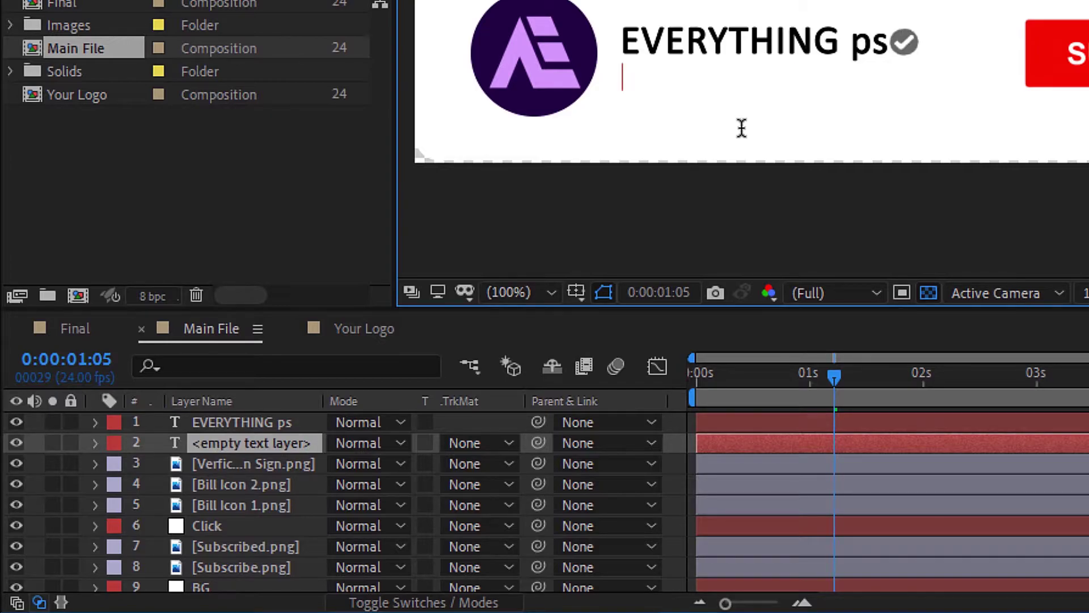
text(Join our channel)
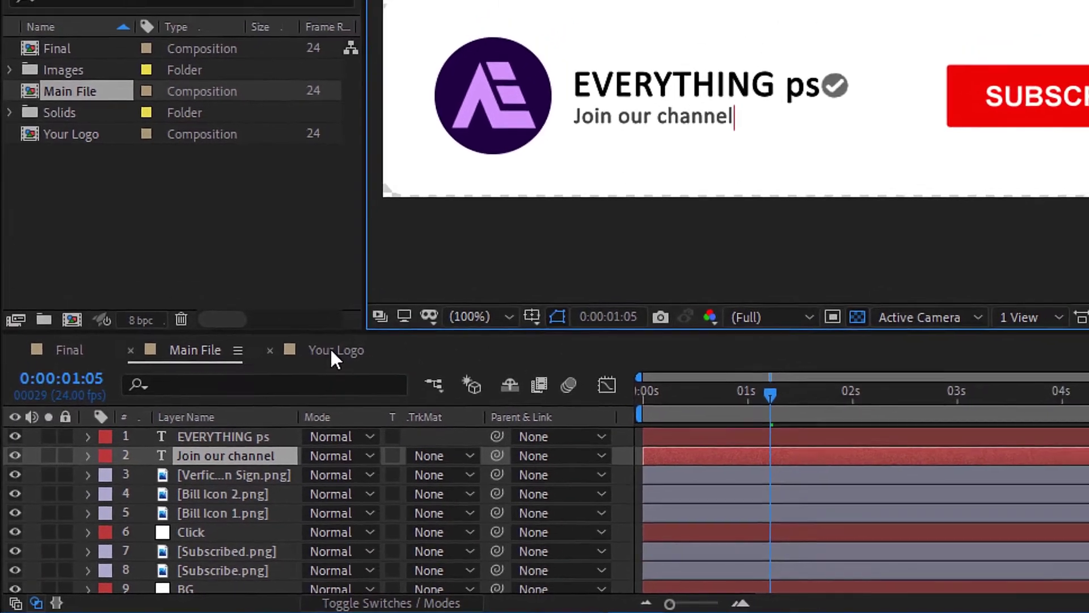
Open the Your Logo composition, then switch to the Subscribe Button Animation folder window.
click(361, 329)
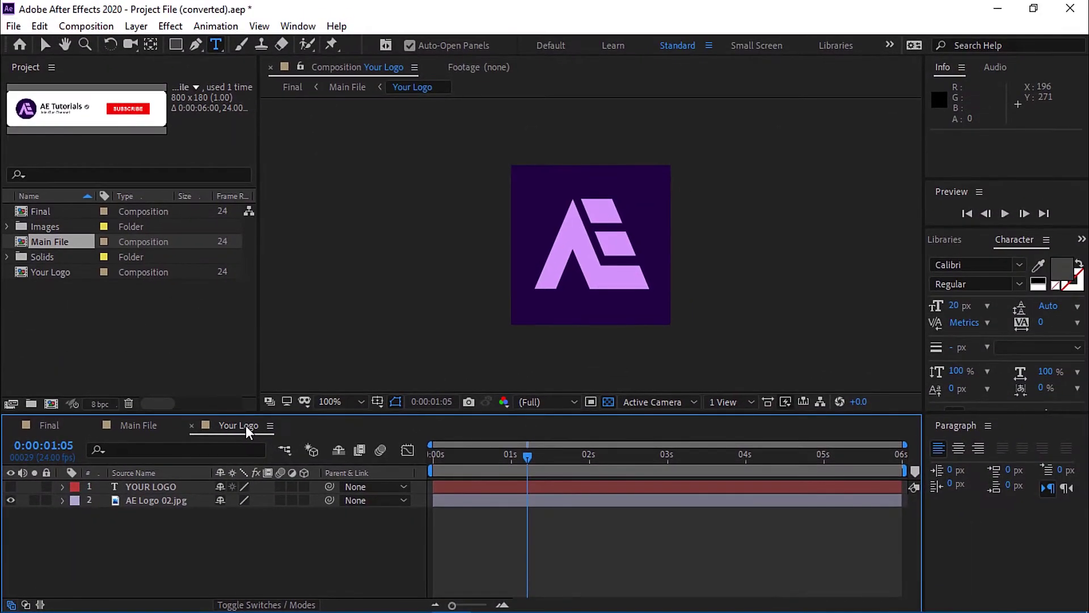
click(141, 502)
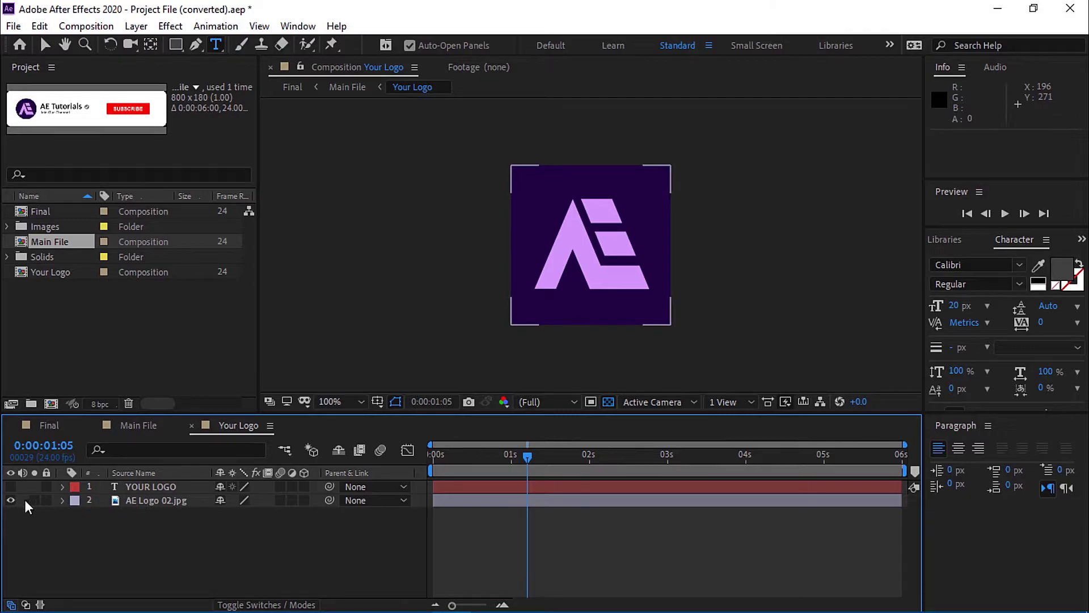
click(195, 536)
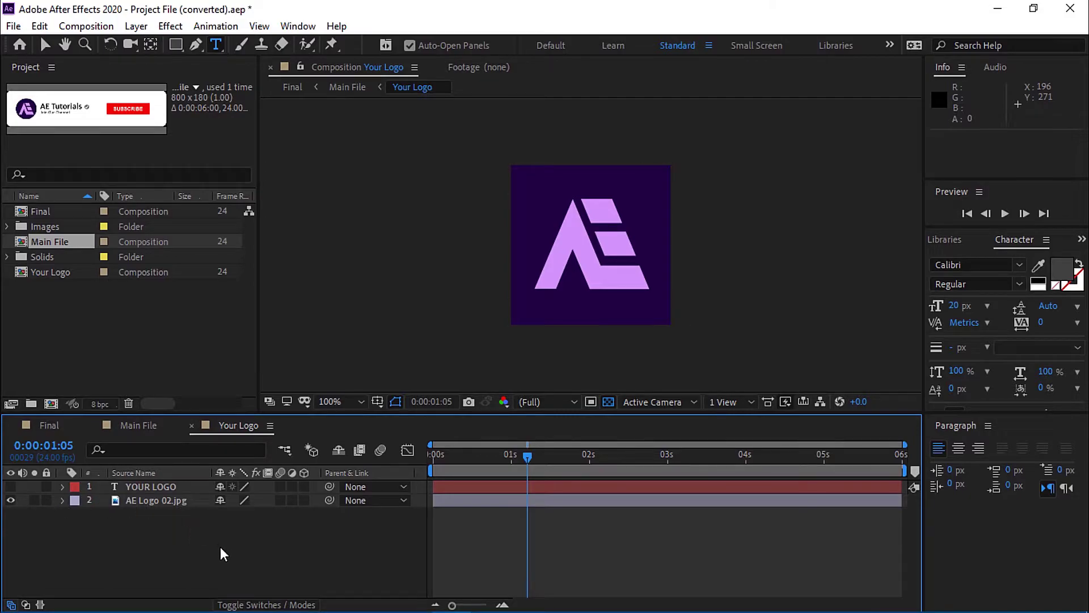
mouse_move(216, 597)
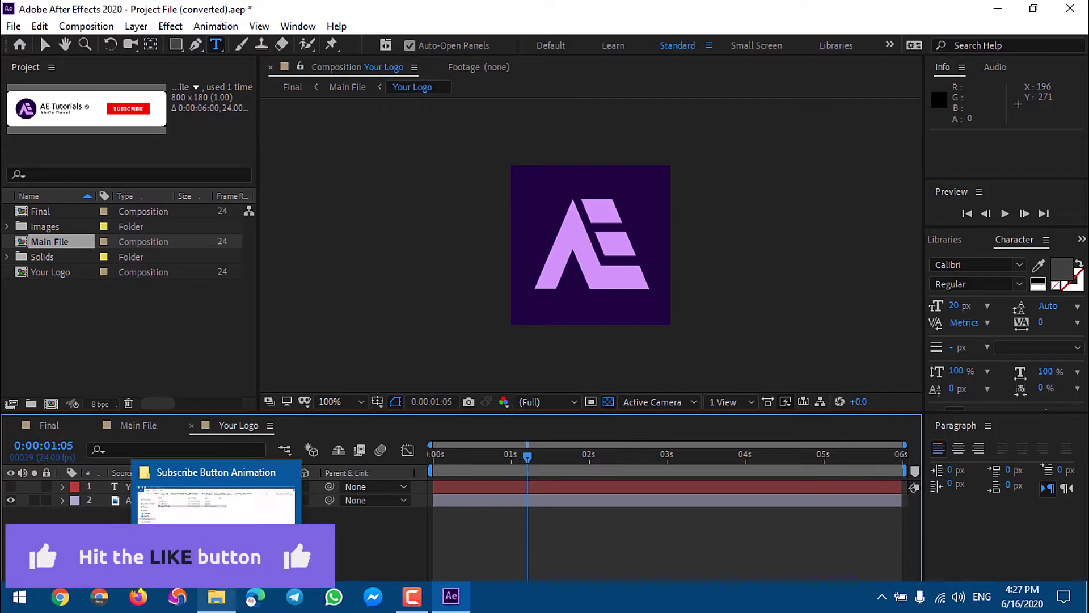
click(219, 522)
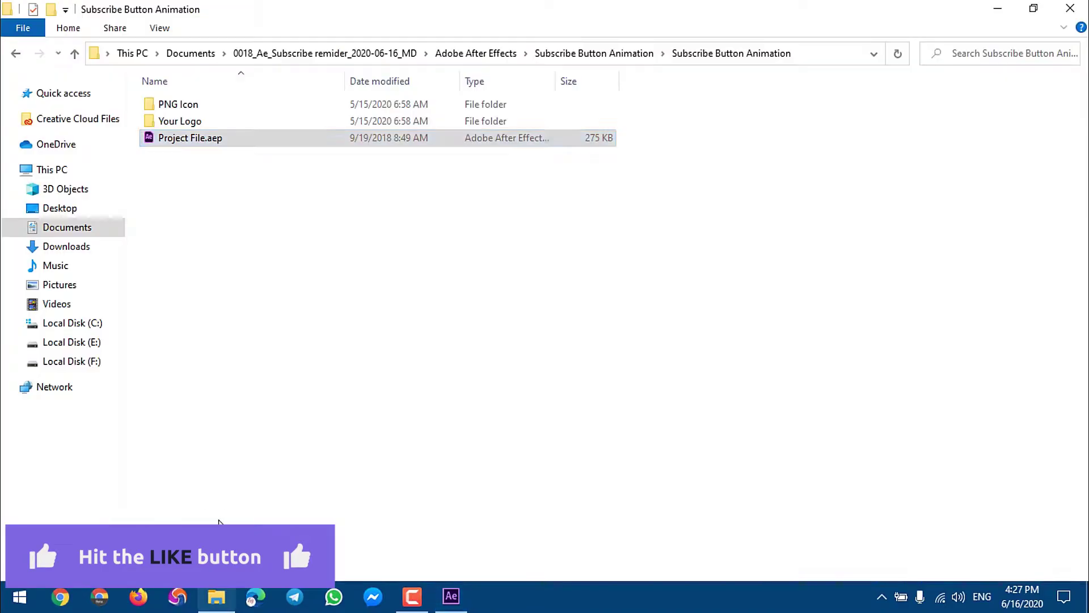
Drag Logo-C.png from the Logo folder into the Your Logo composition timeline.
click(1033, 8)
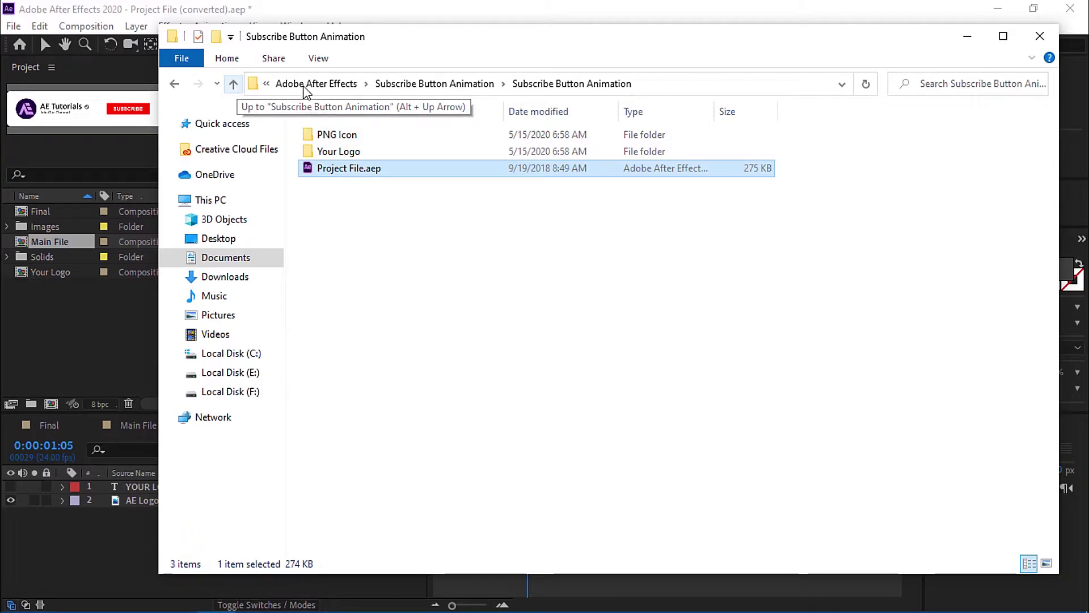
click(314, 85)
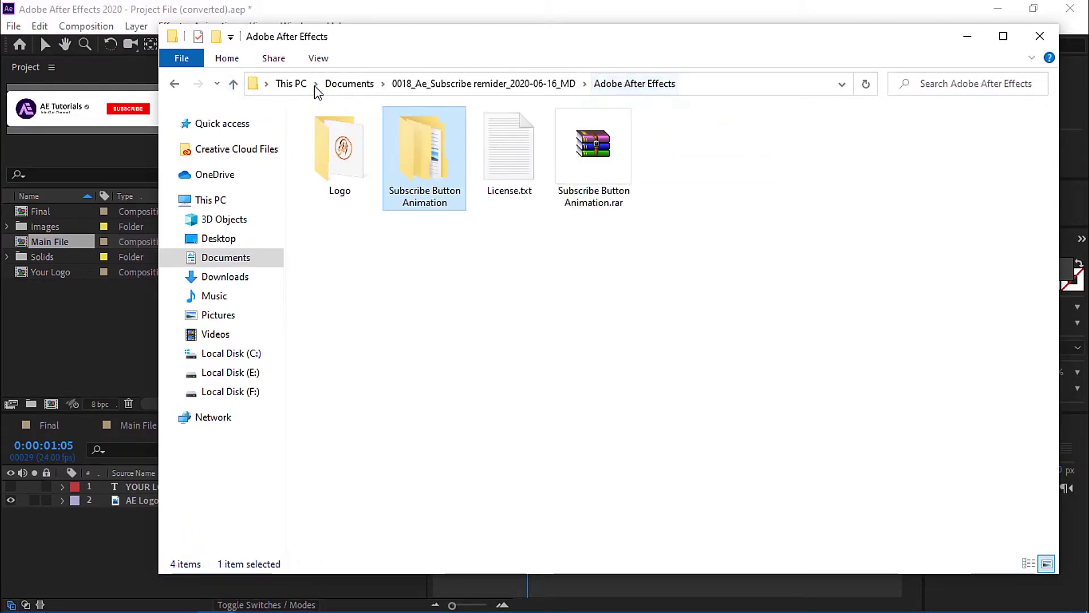
double_click(336, 181)
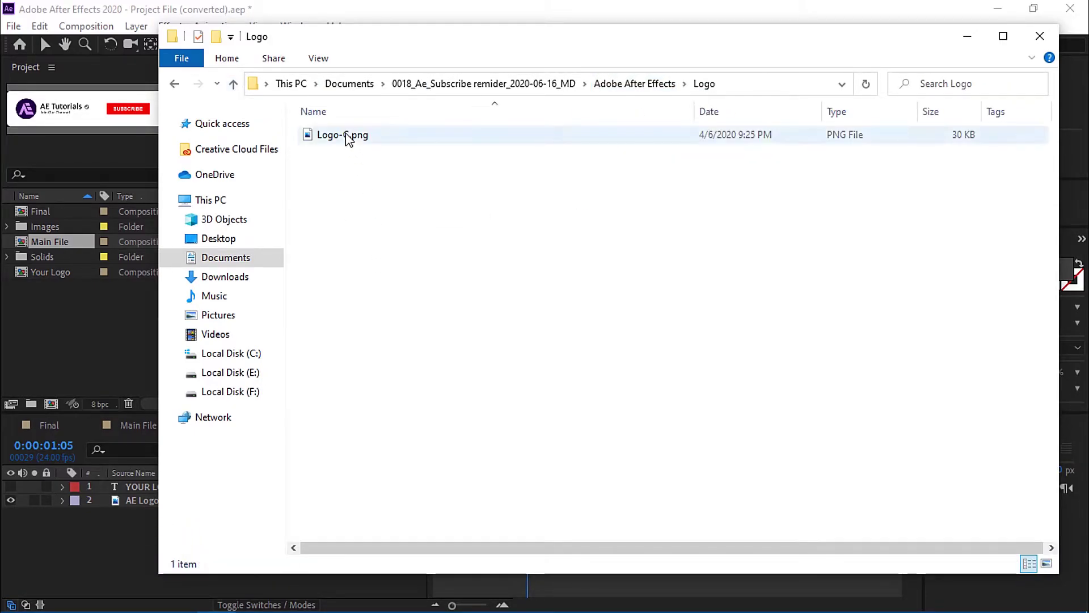
click(1047, 563)
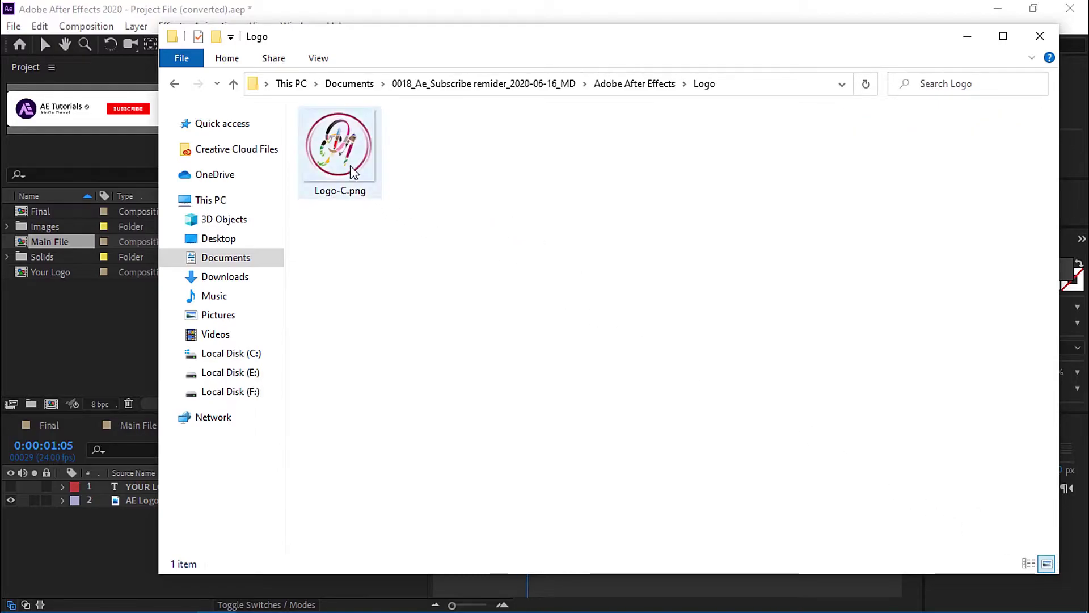
drag(352, 168, 90, 530)
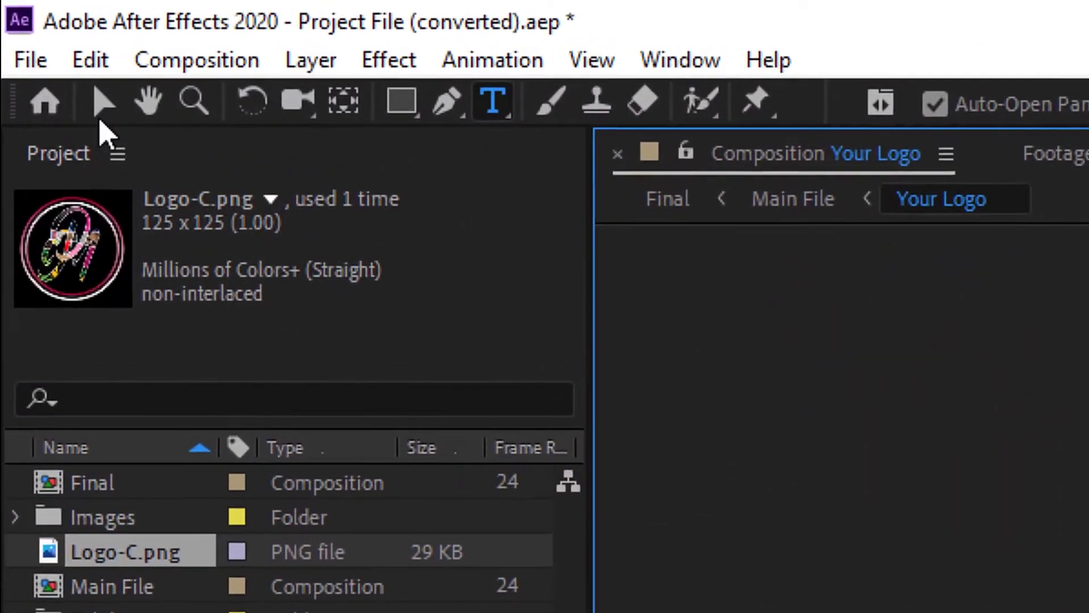
Scale up the Logo-C.png layer with the Selection tool to fill the Your Logo frame.
click(101, 109)
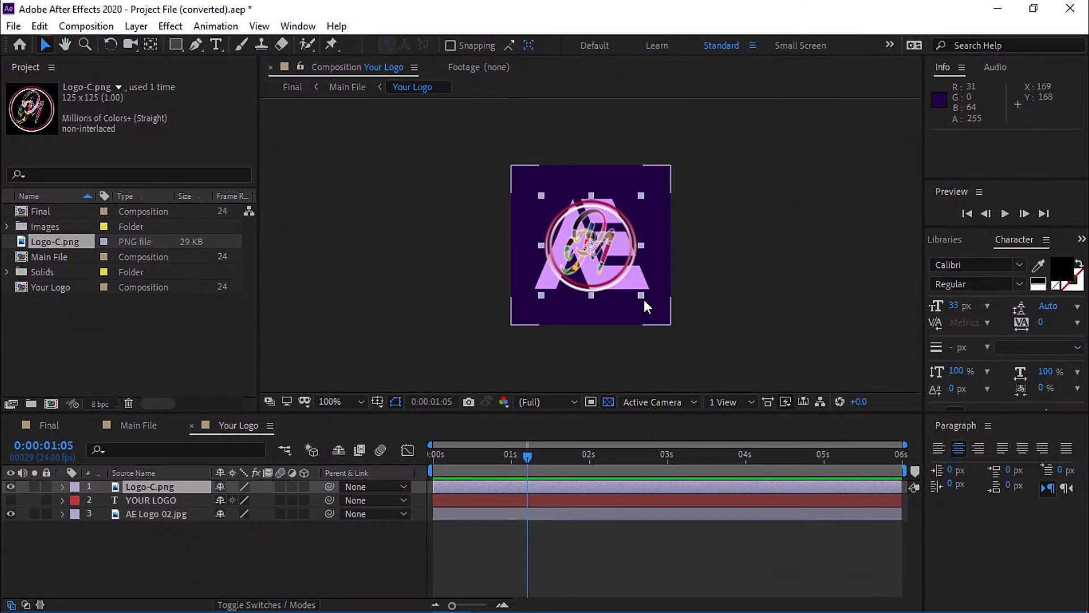
drag(641, 295, 673, 322)
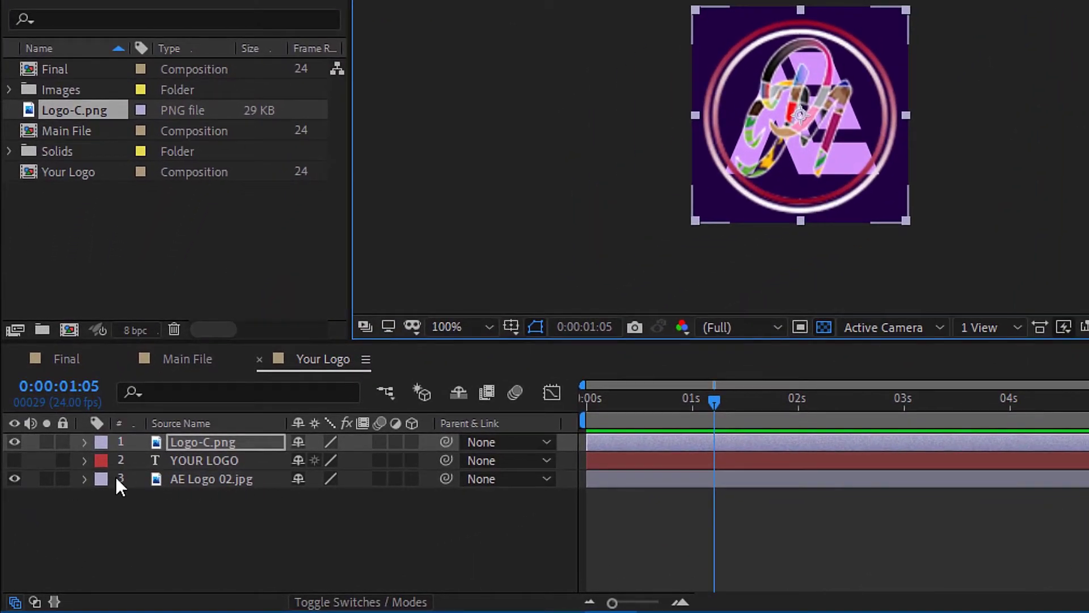
Hide AE Logo 02.jpg and add a white 200 × 200 solid beneath Logo-C.png.
click(14, 478)
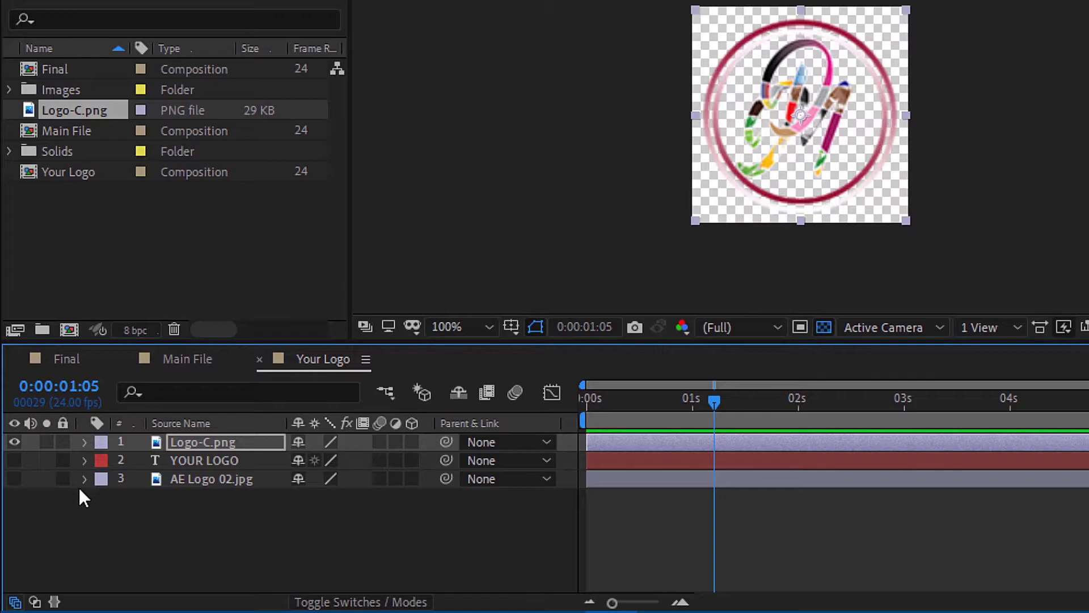
click(253, 465)
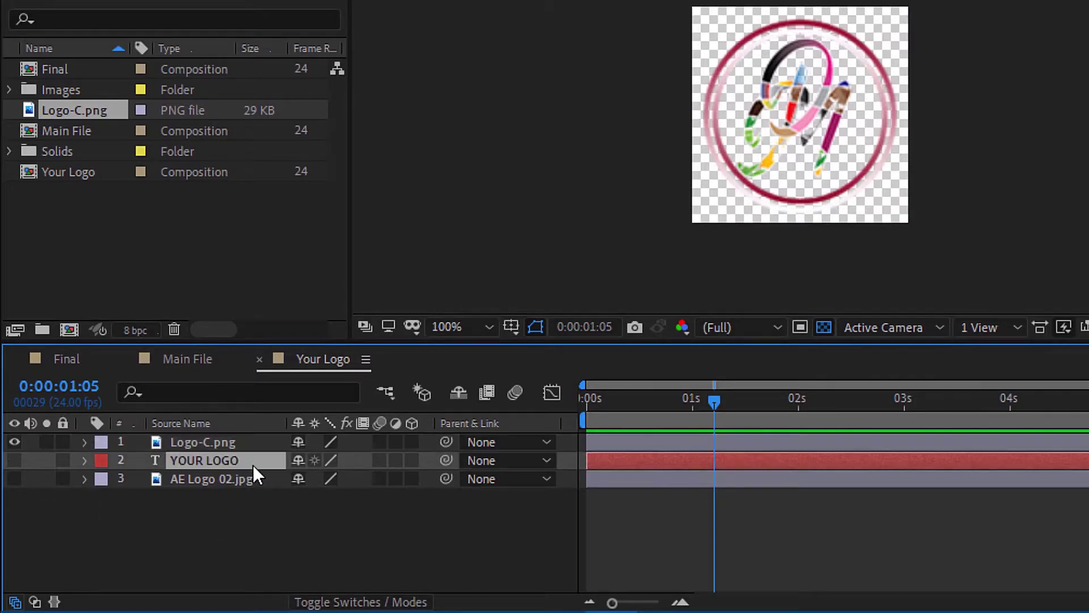
right_click(288, 528)
mouse_move(329, 304)
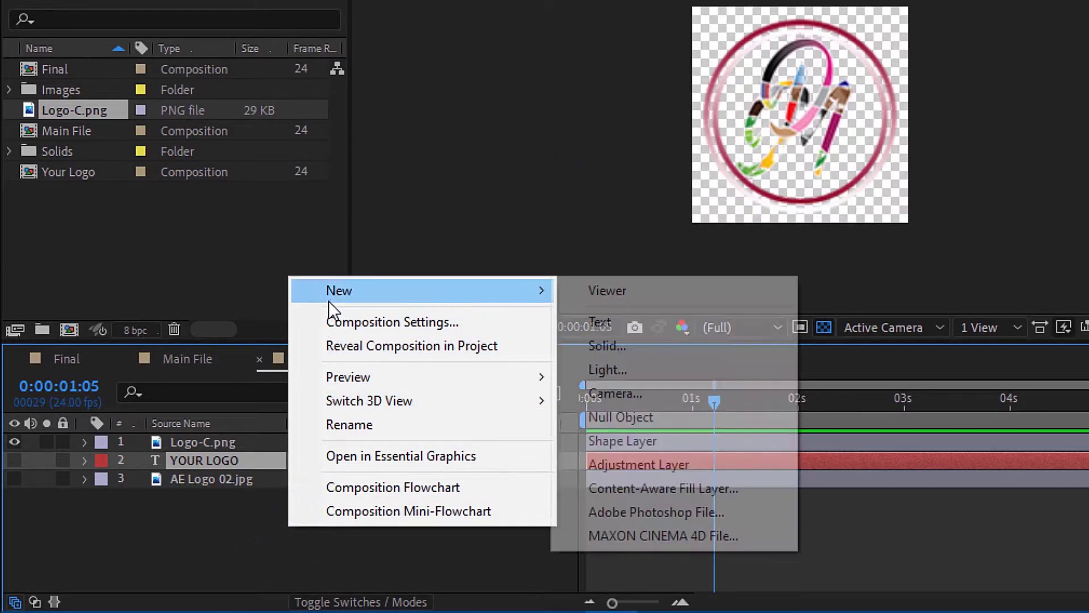
click(634, 346)
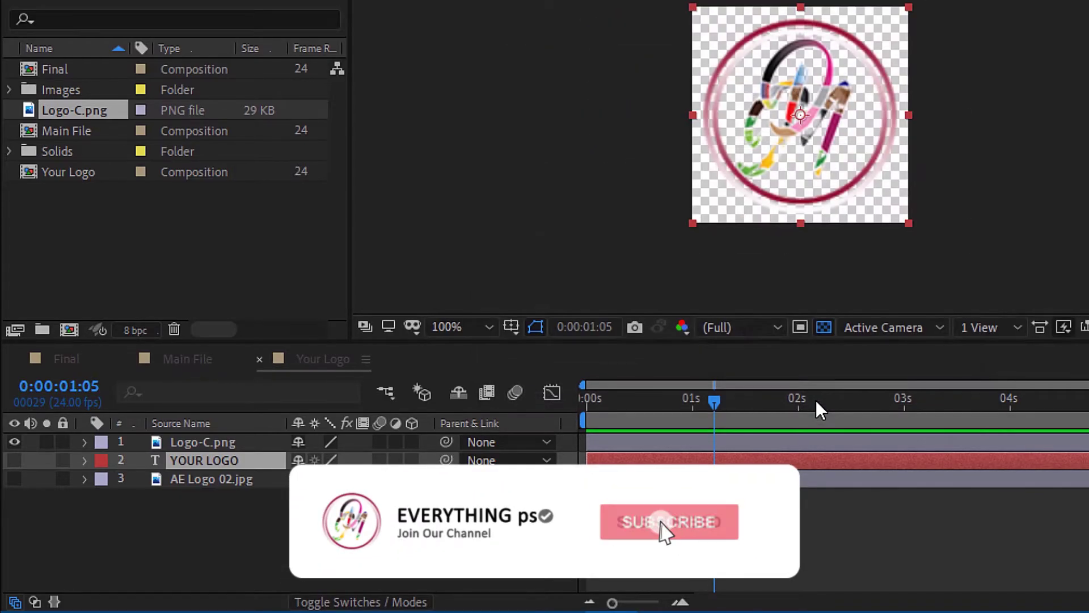
key(Return)
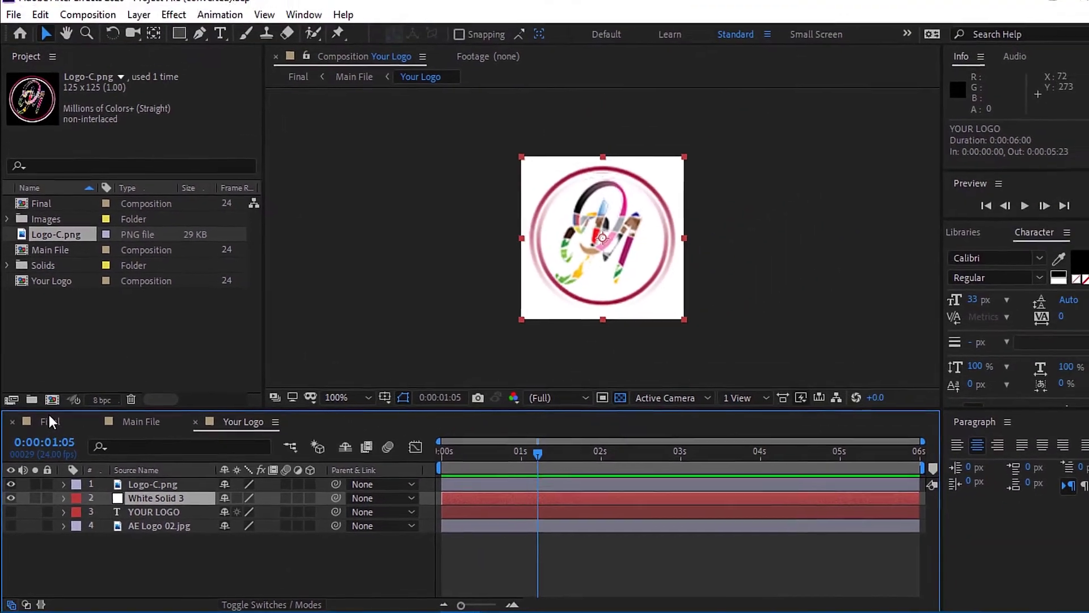
Switch to the Final composition and preview it from 0:00:00:00 to check the new logo.
click(63, 356)
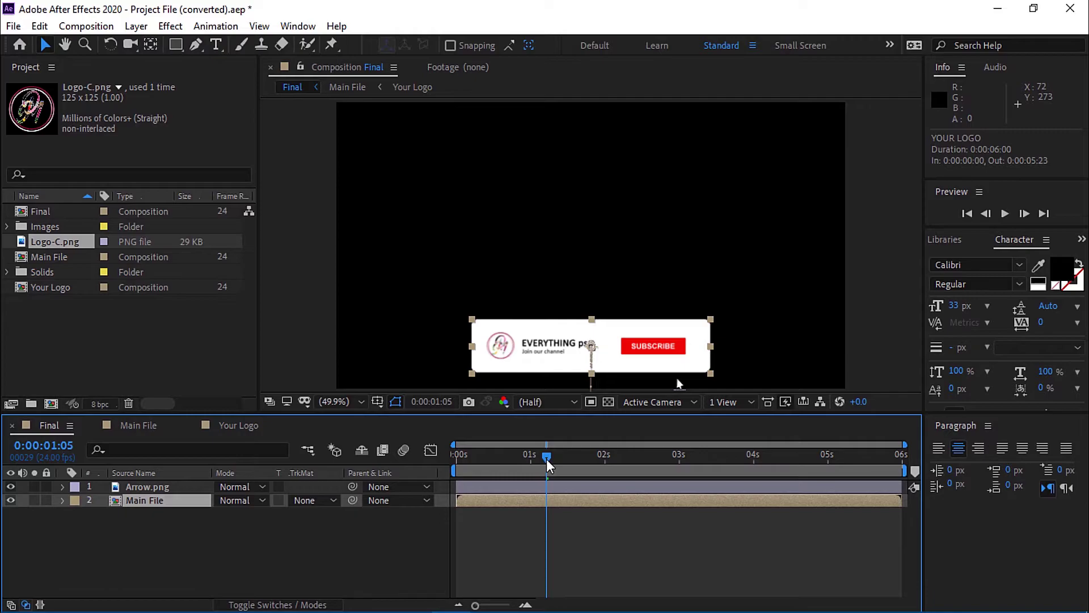
drag(546, 458, 435, 468)
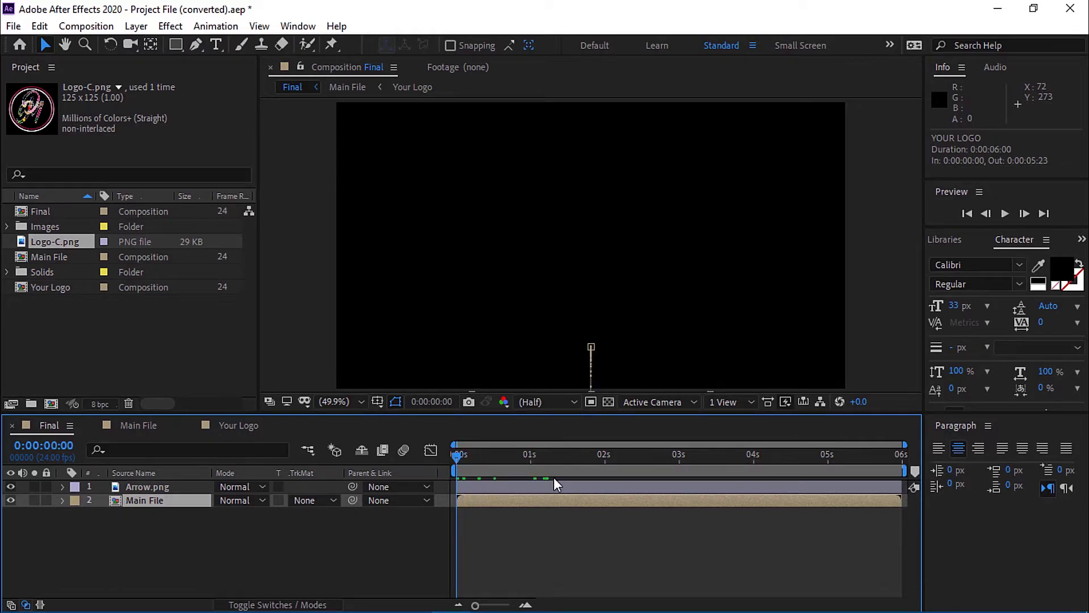
key(space)
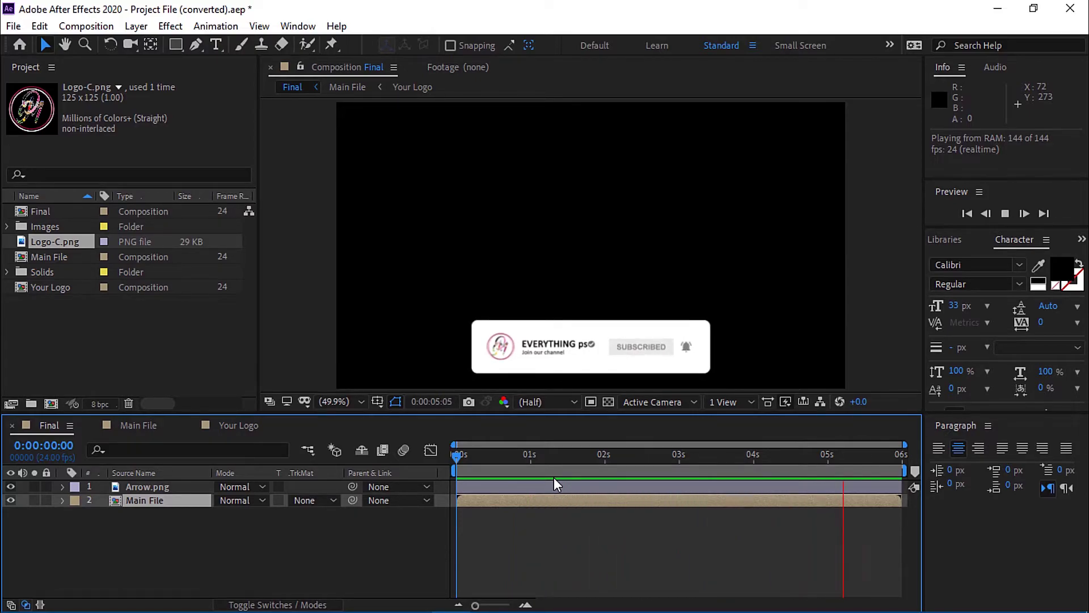
key(space)
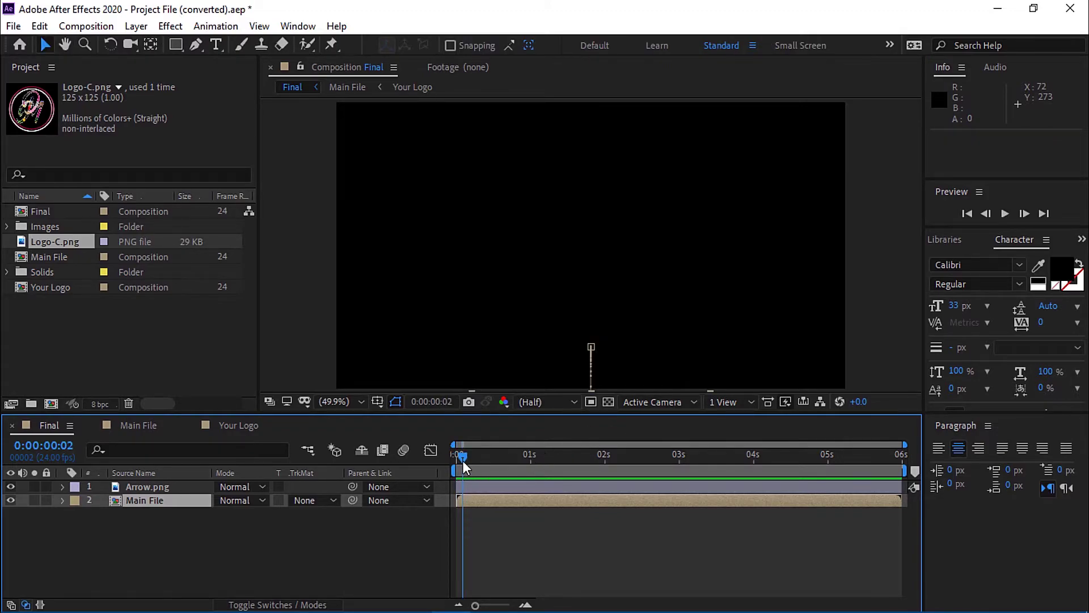
drag(462, 460, 651, 471)
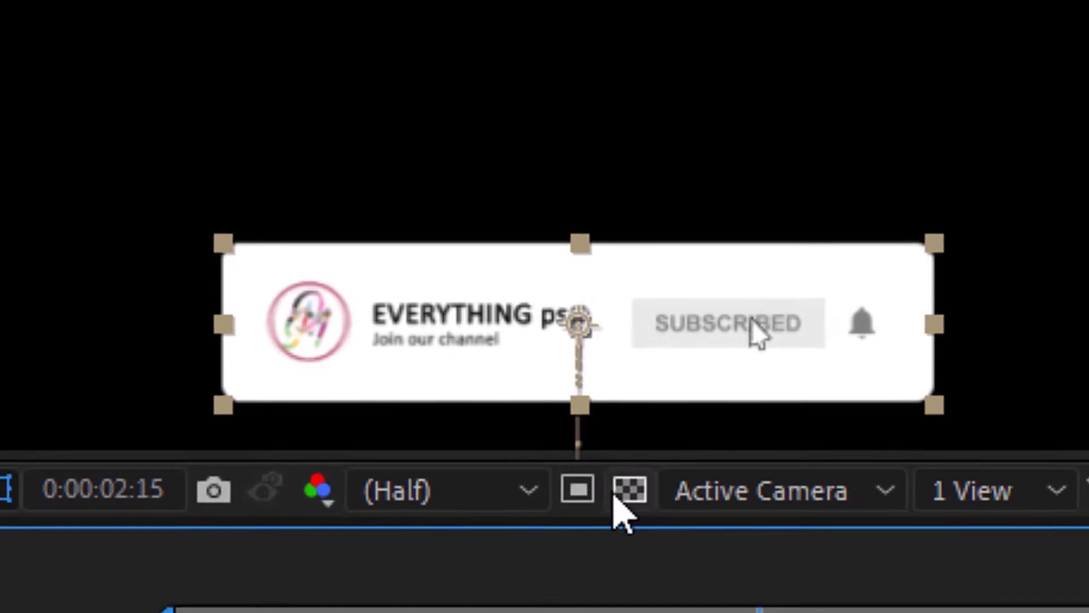
click(630, 493)
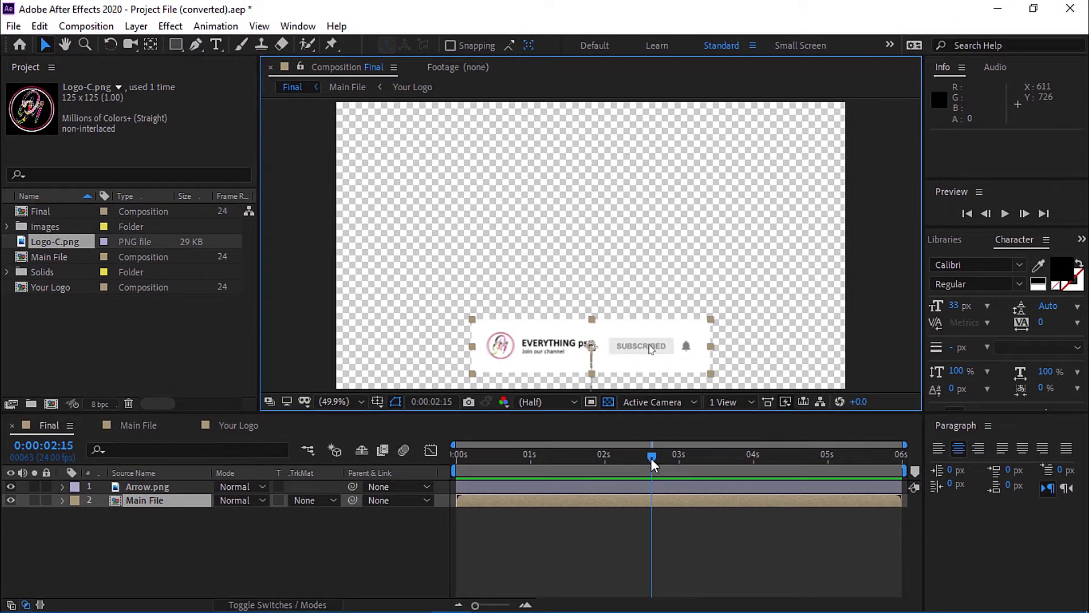
drag(651, 460, 449, 505)
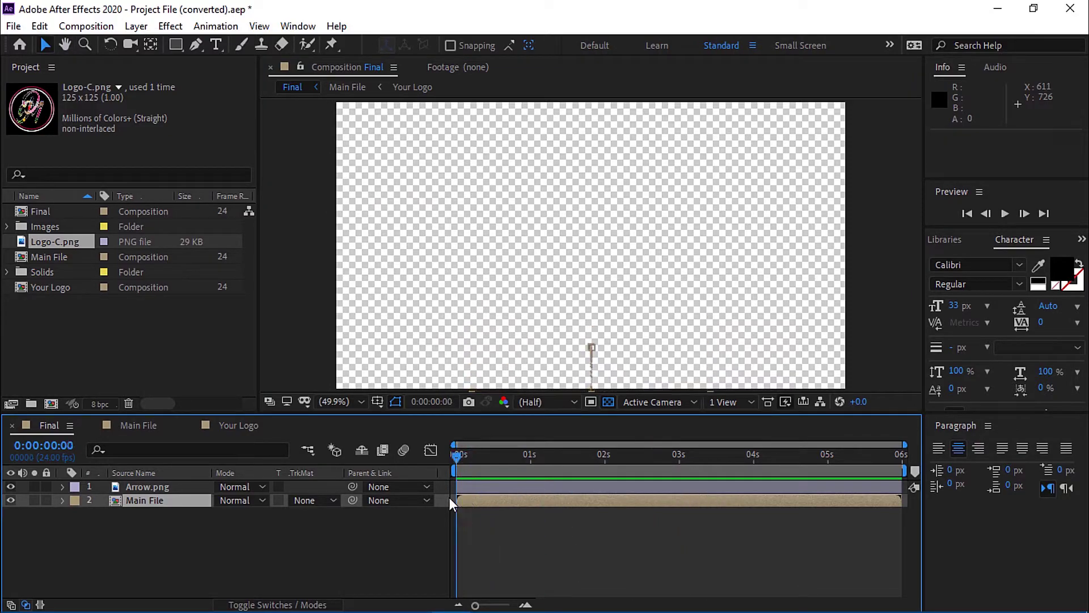
key(space)
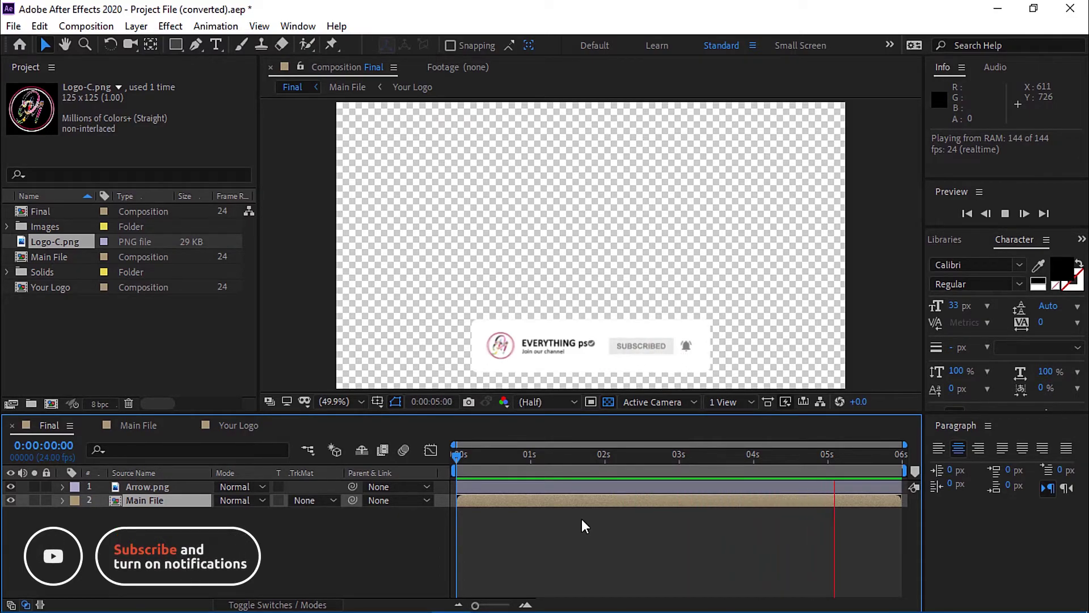
key(space)
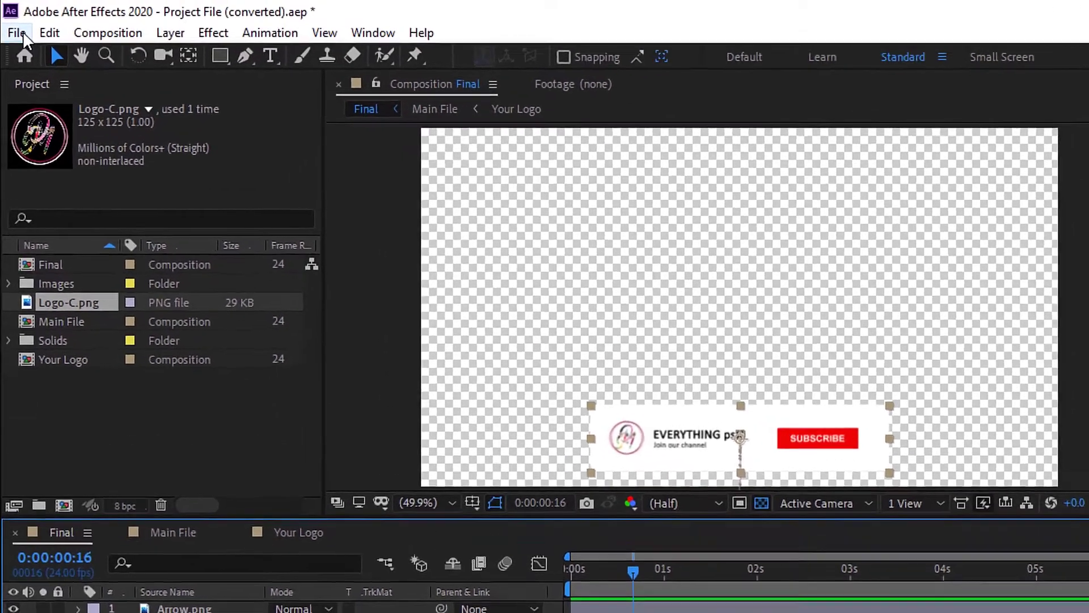
Add the Final composition to the Render Queue through File > Export.
click(13, 26)
mouse_move(35, 253)
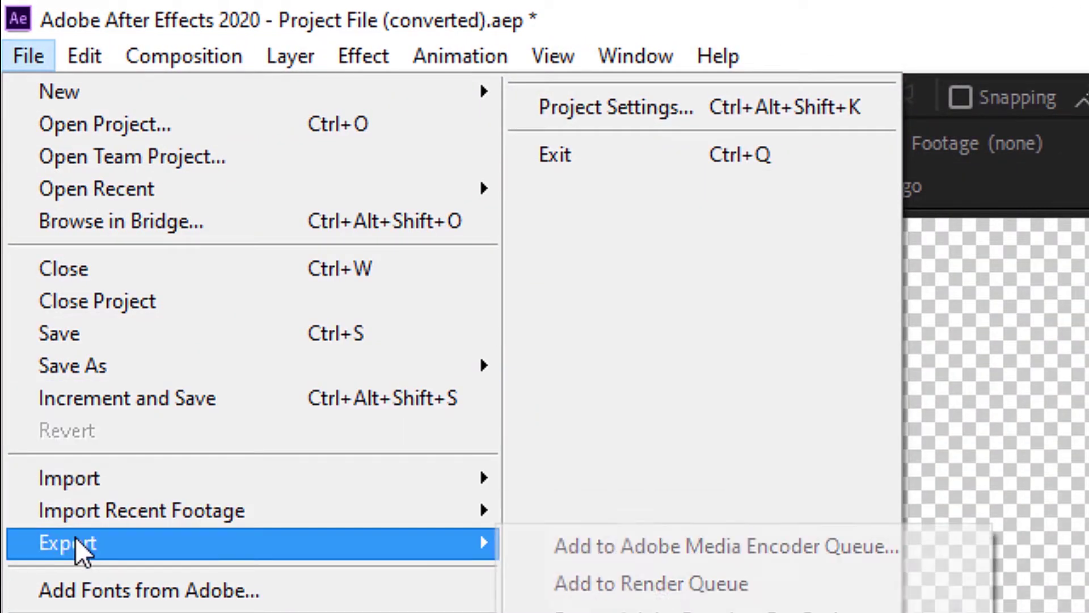
click(766, 584)
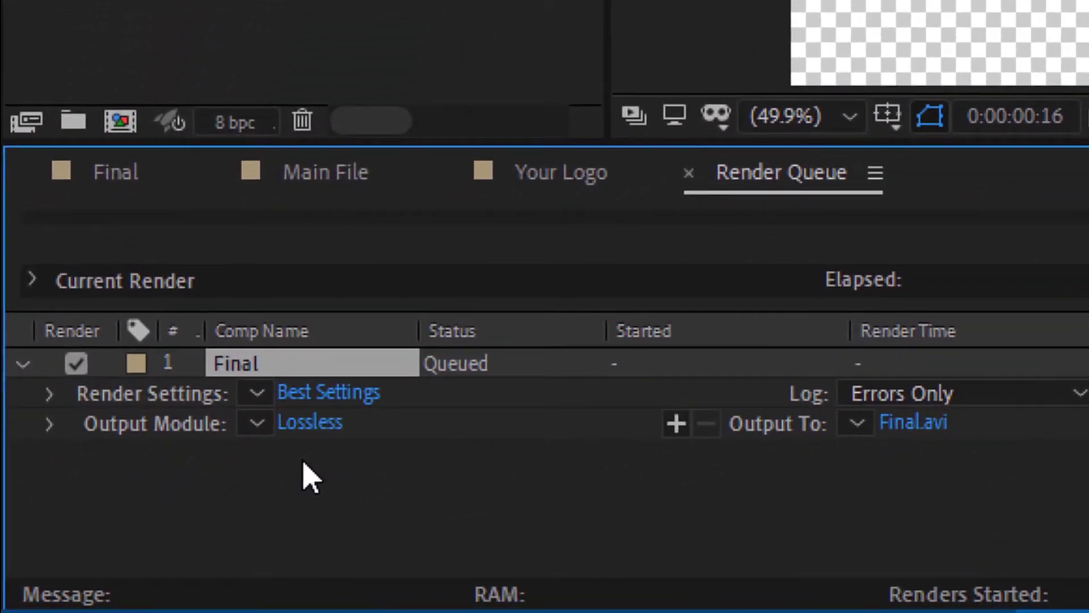
Set the Final output to QuickTime with RGB + Alpha, resized to 1920 × 1080 at High quality.
click(323, 433)
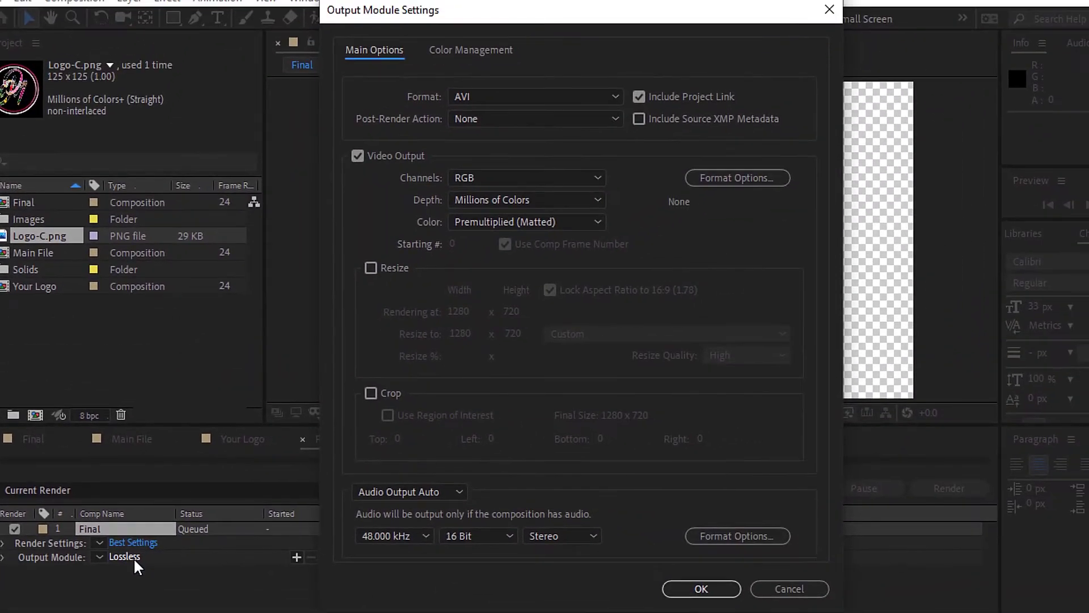
click(608, 101)
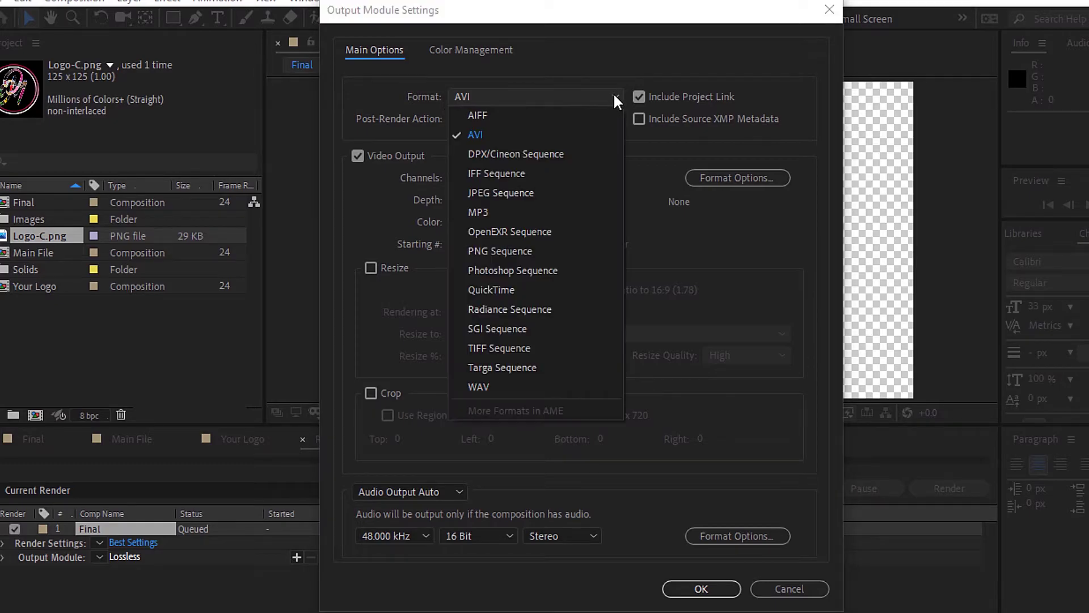
click(492, 290)
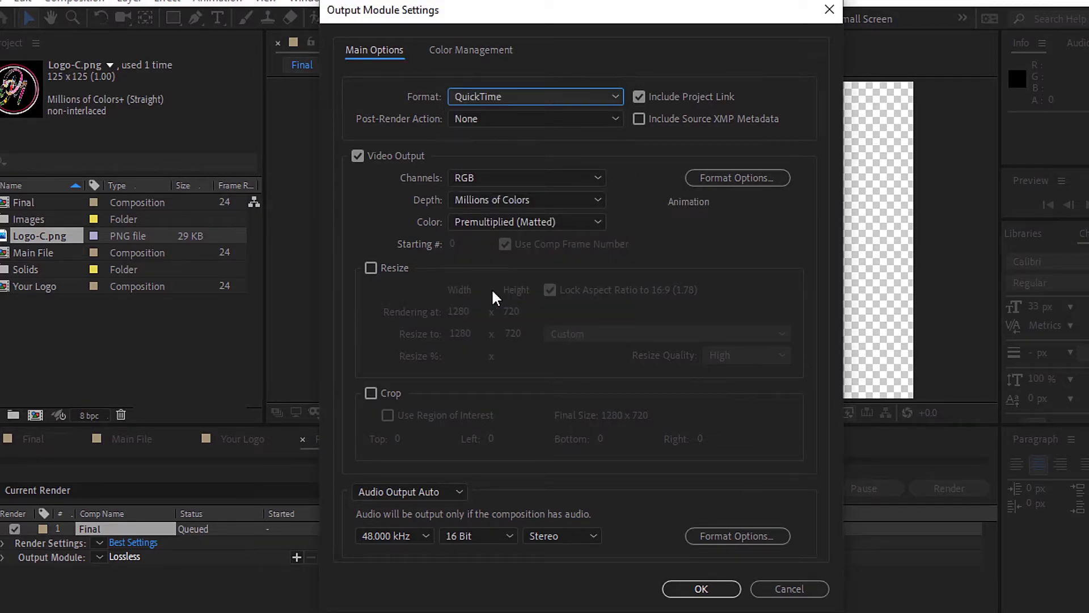
click(596, 178)
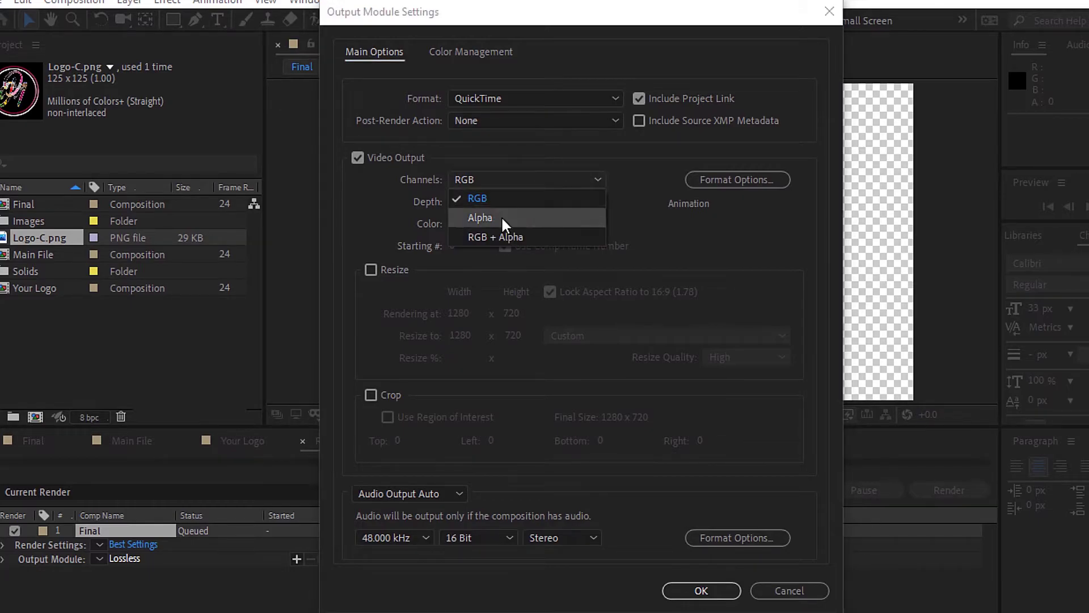
click(523, 238)
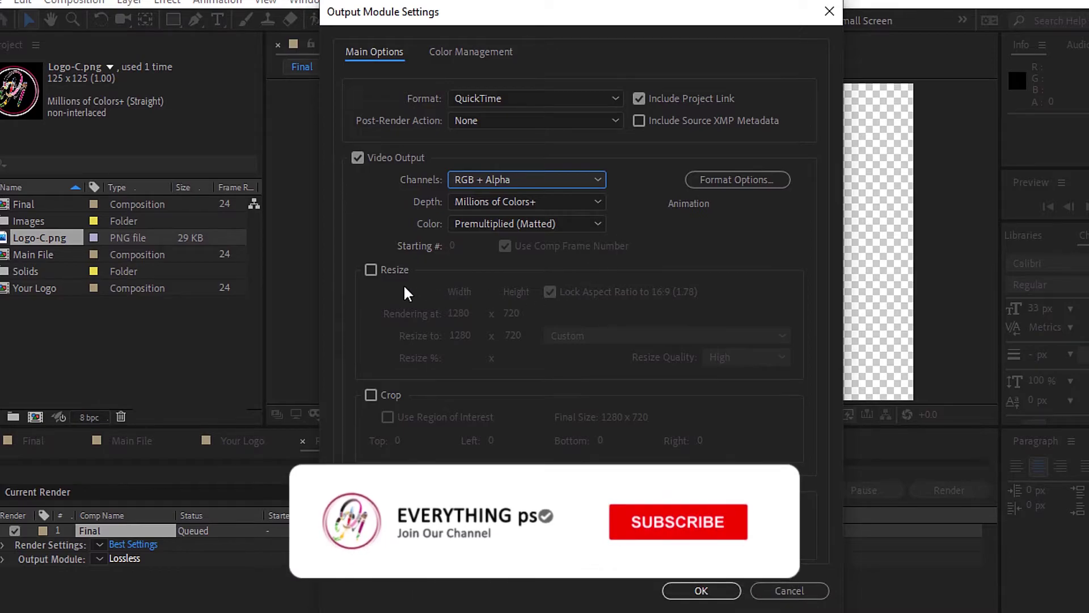
click(371, 270)
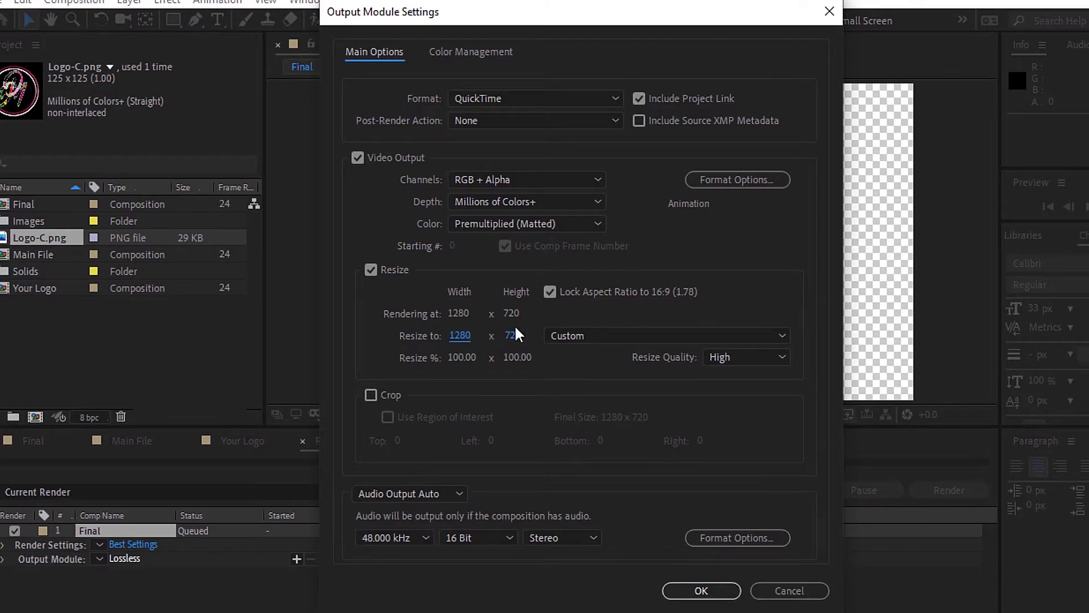
click(460, 336)
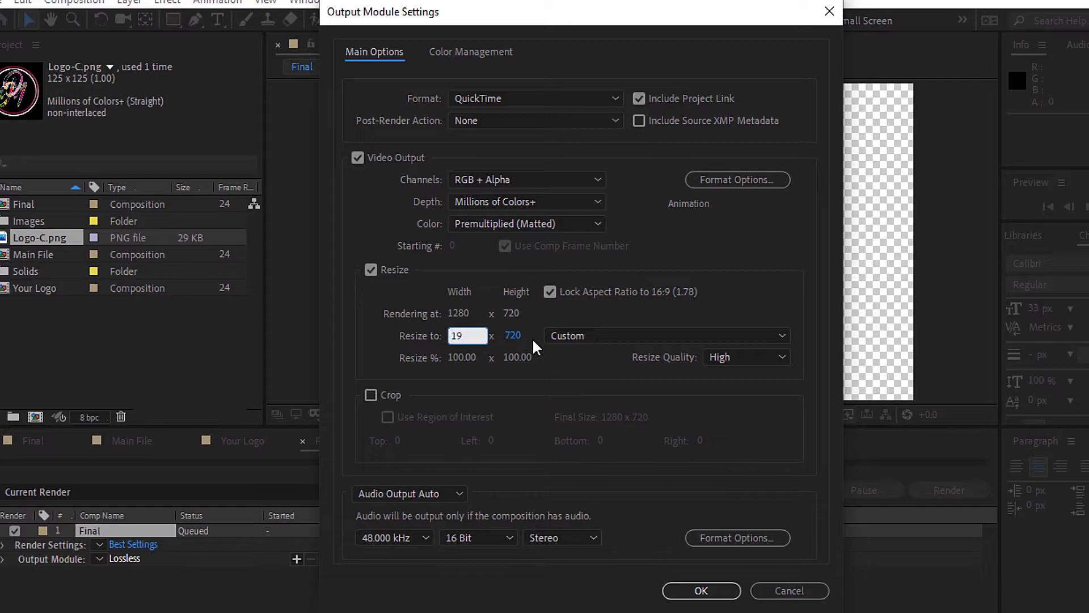
click(590, 365)
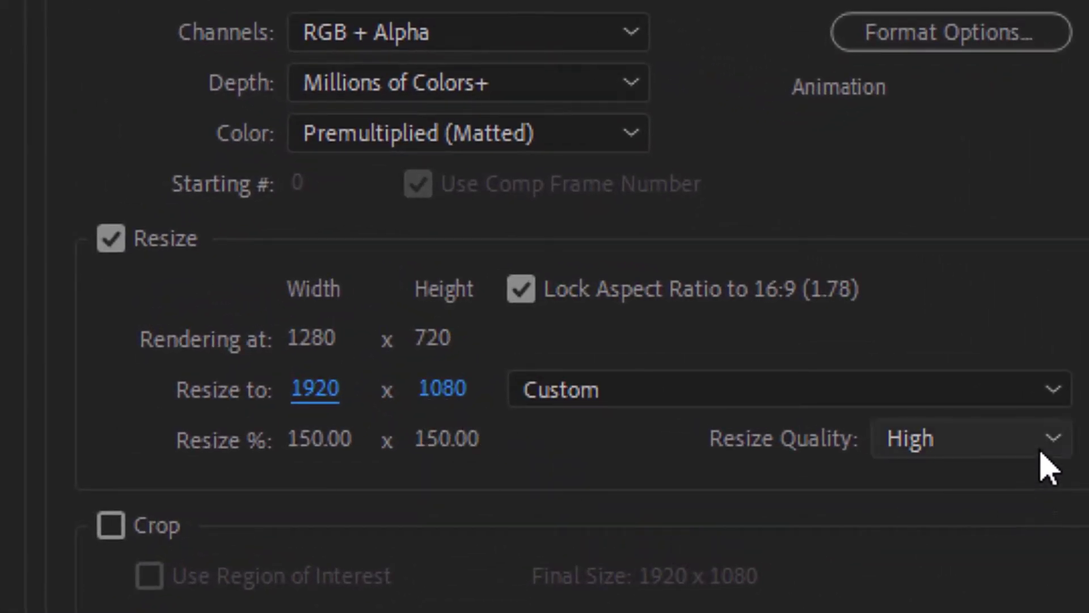
click(1043, 445)
click(988, 531)
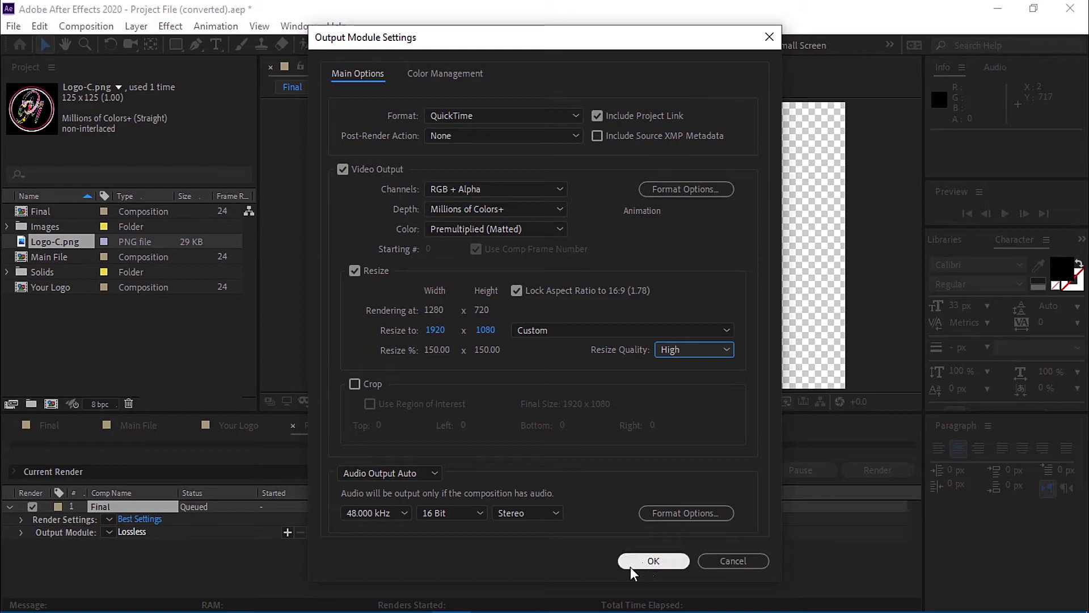
click(648, 564)
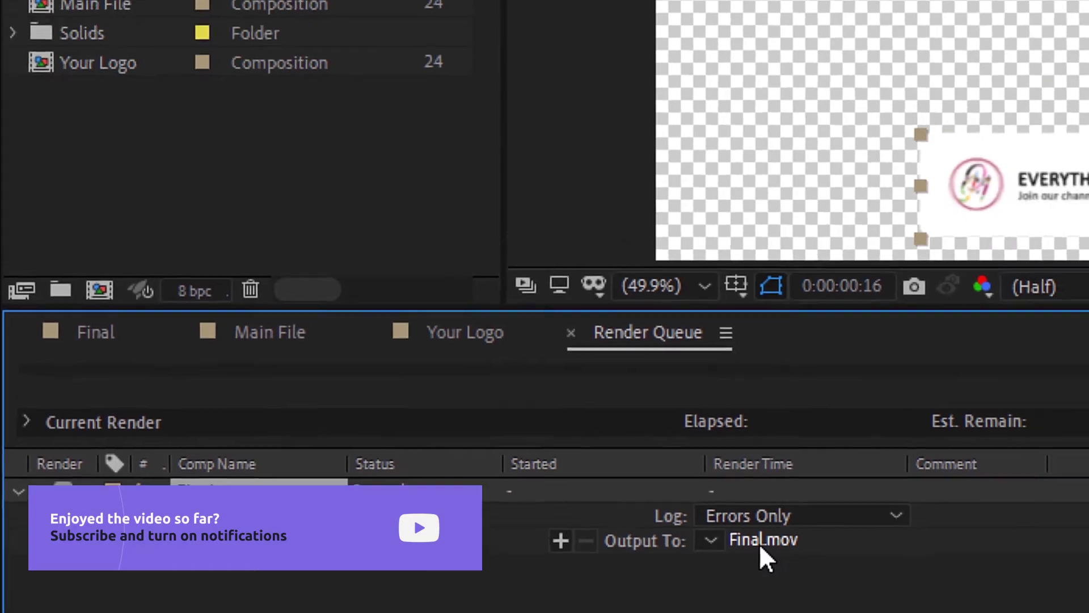
Save Final.mov into Documents > subscribe reminder > Adobe After Effects.
click(902, 429)
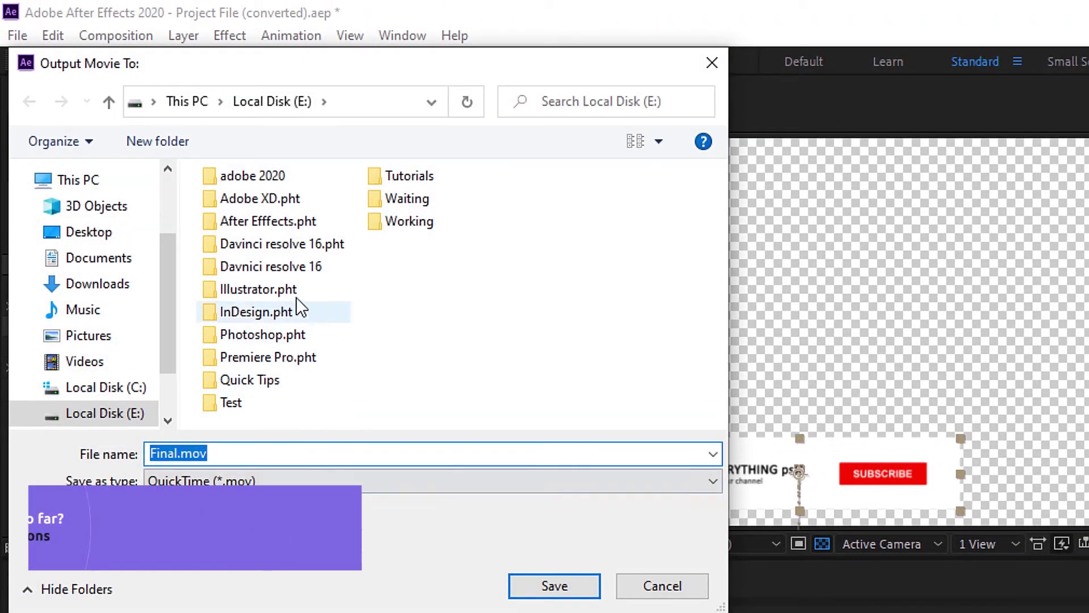
click(111, 261)
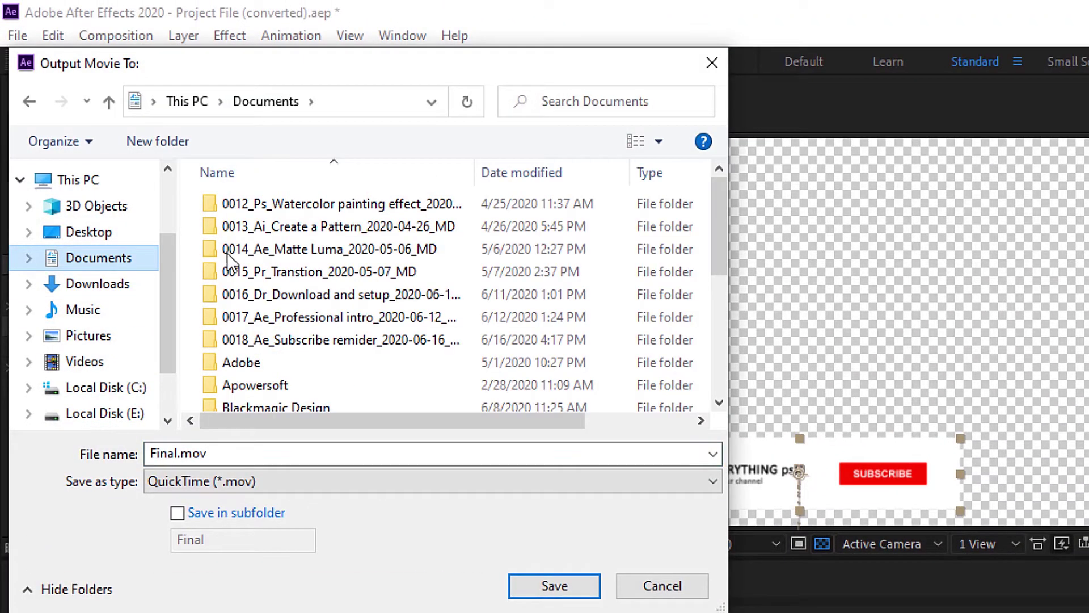
double_click(356, 341)
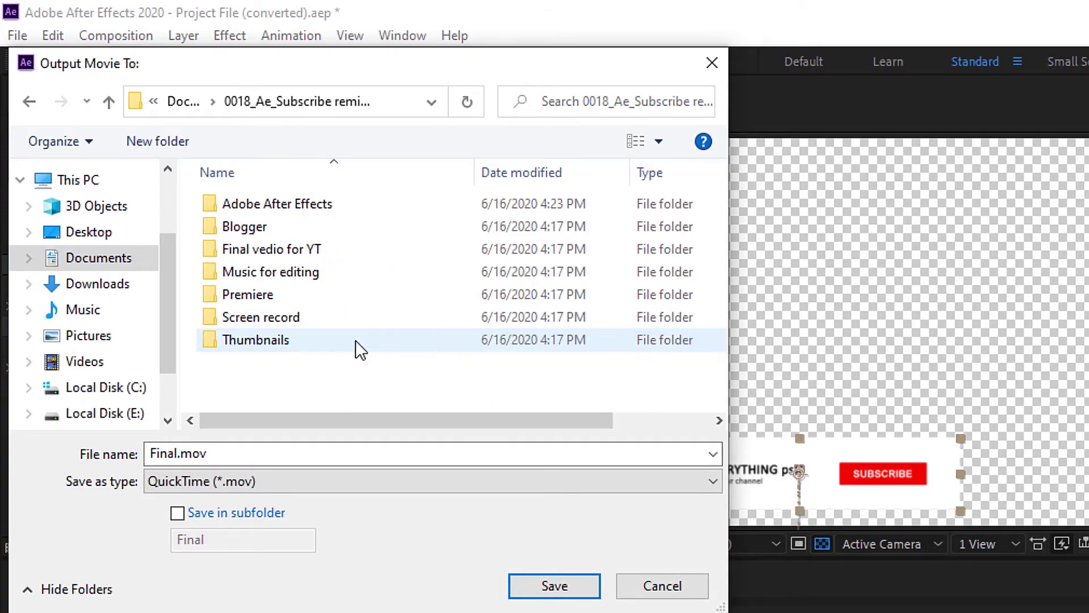
click(326, 198)
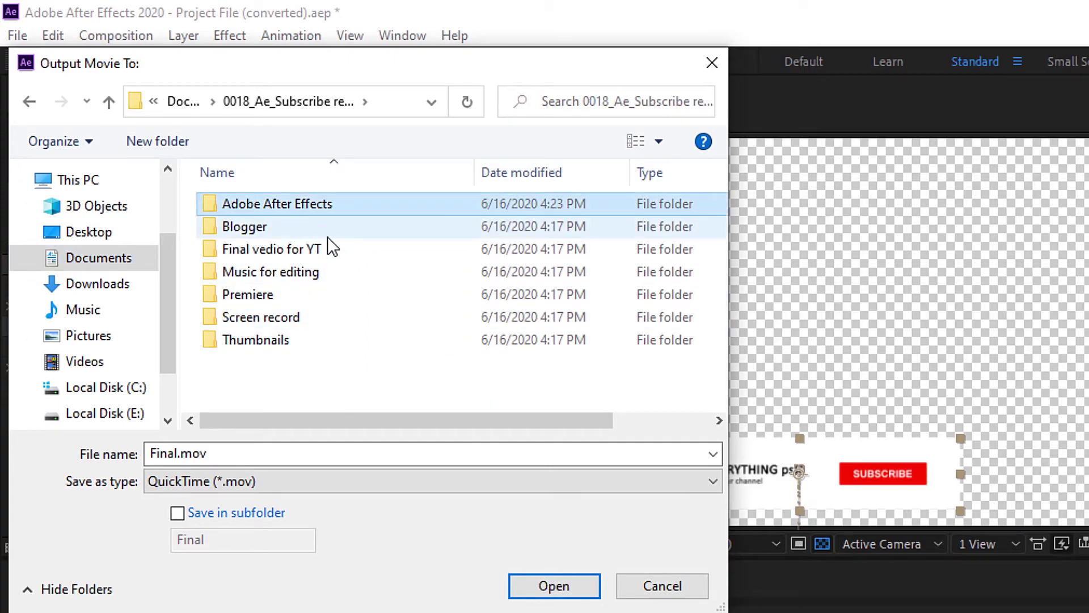
double_click(329, 201)
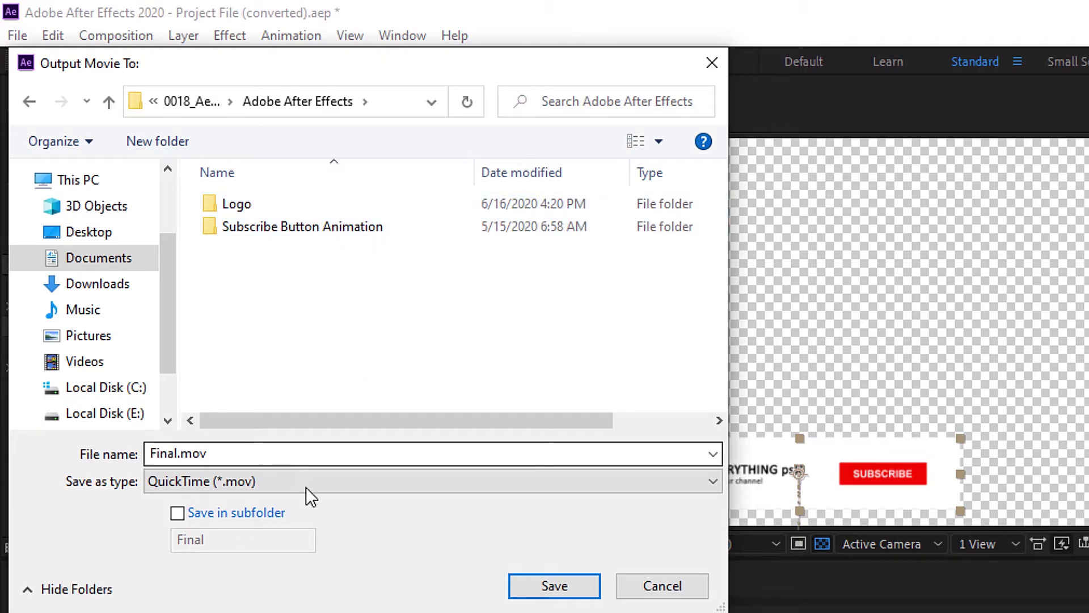
click(557, 590)
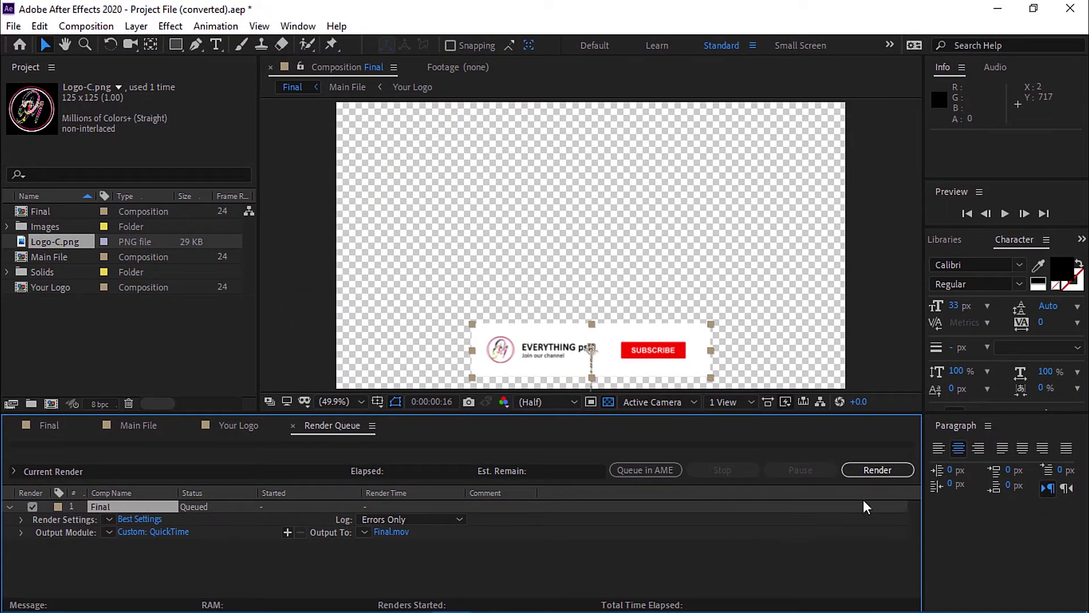
Render the queued Final composition to Final.mov.
click(871, 473)
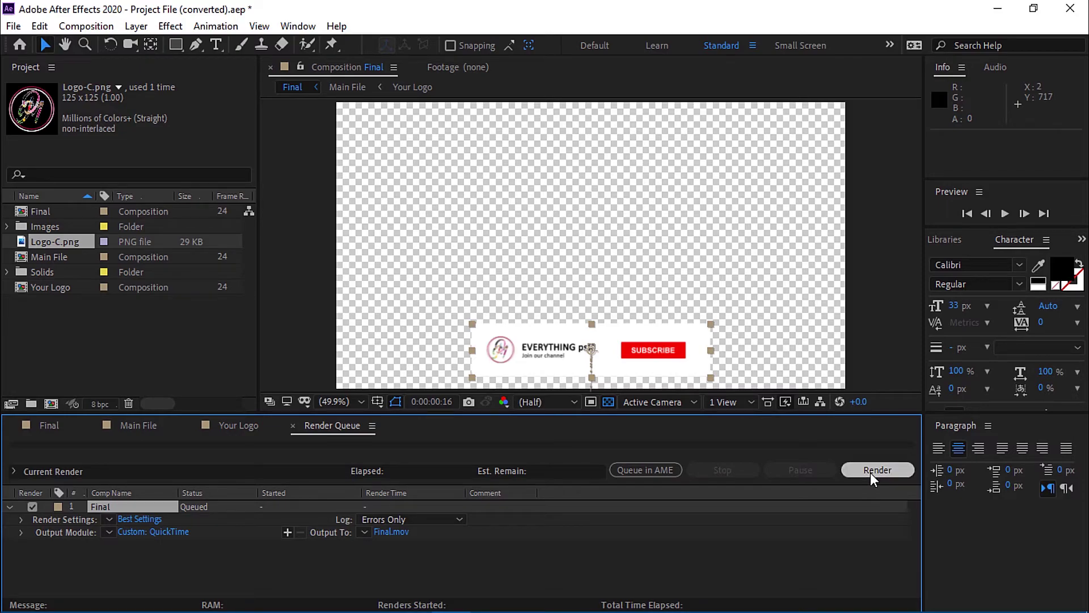